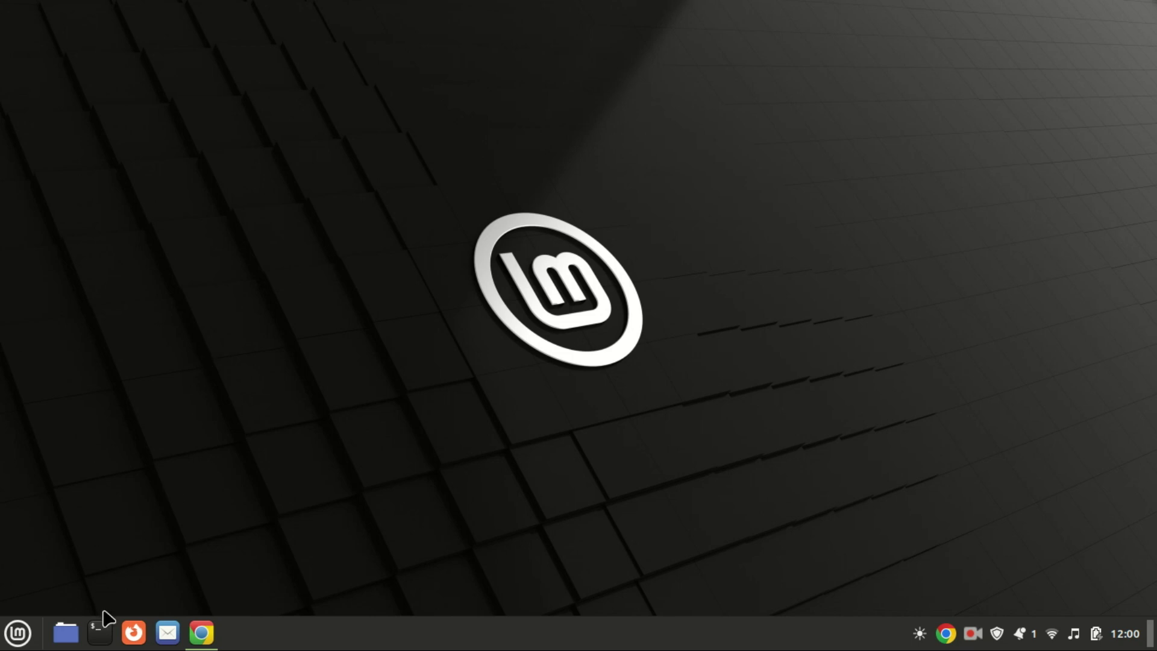
Open a terminal window from the Linux Mint taskbar
{"action": "left_click", "coordinate": [100, 630]}
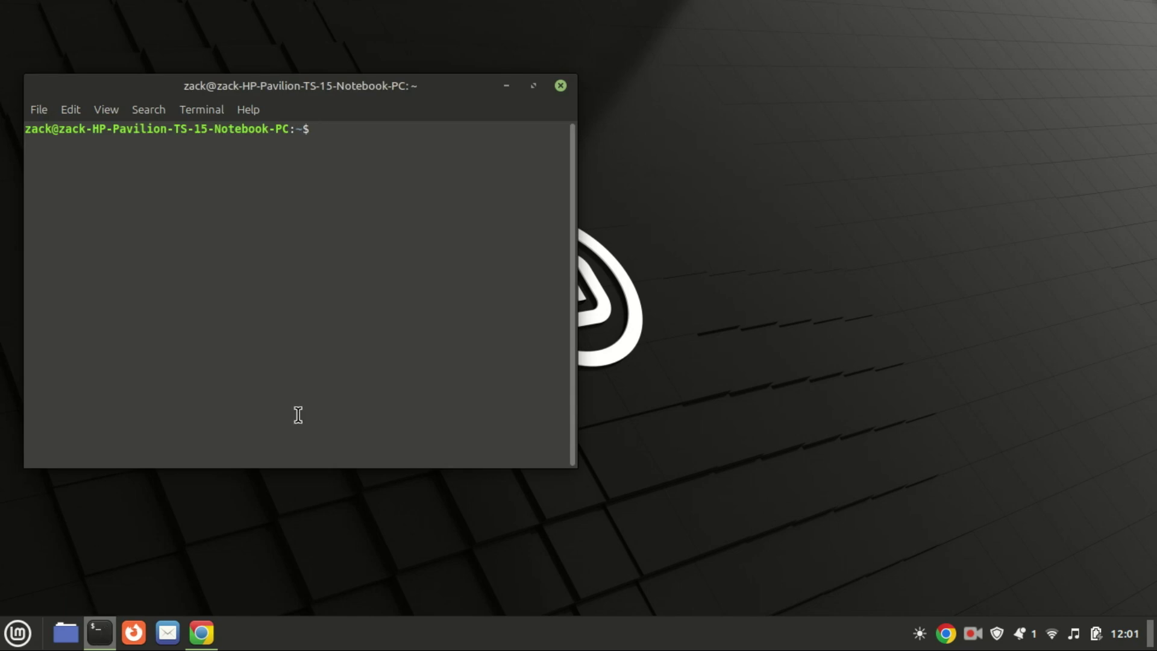
Maximize the terminal and SSH in as root to 185.237.252.234 with the root password
{"action": "left_click", "coordinate": [533, 86]}
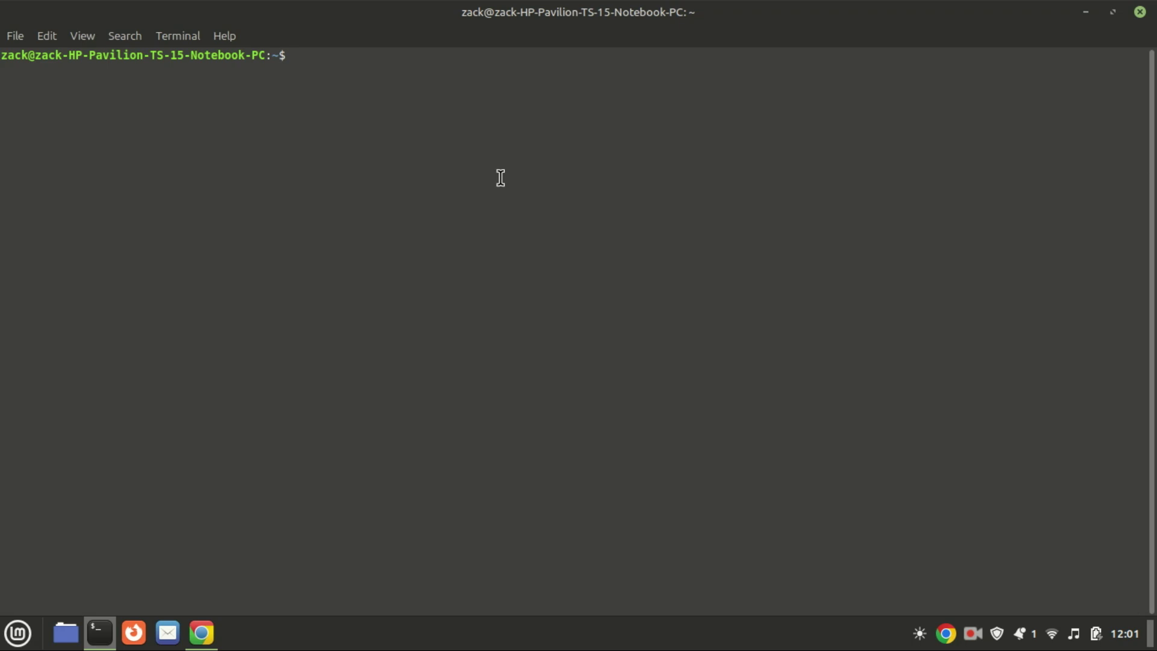
{"action": "key", "text": "ctrl+shift+v"}
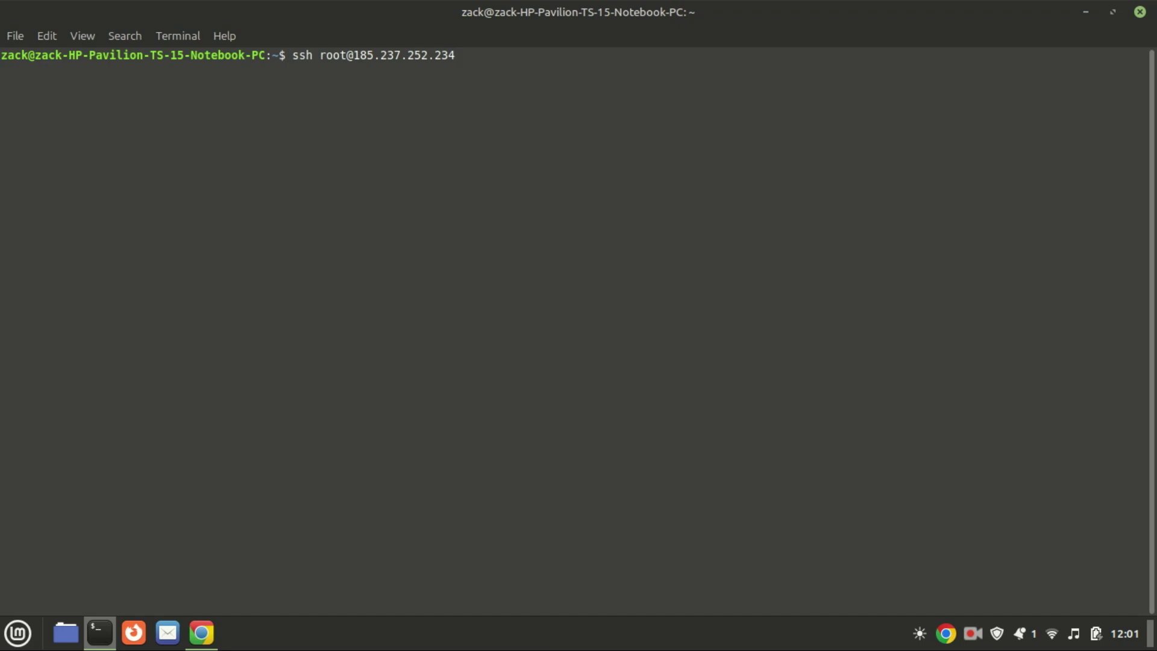
{"action": "key", "text": "Return"}
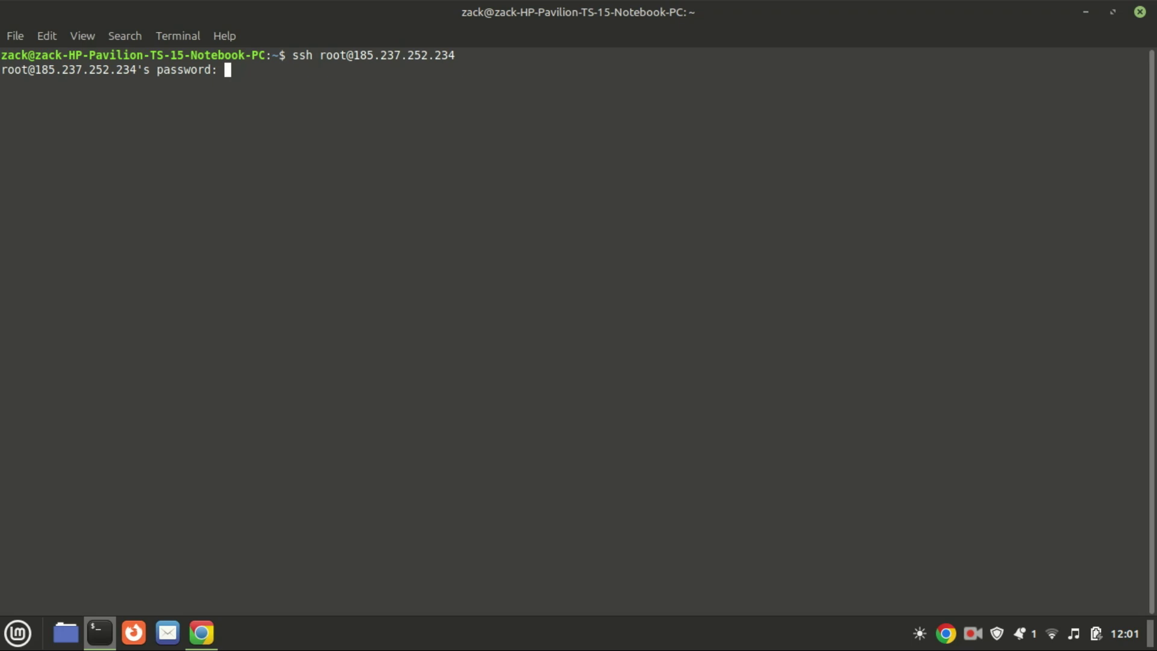
{"action": "key", "text": "Return"}
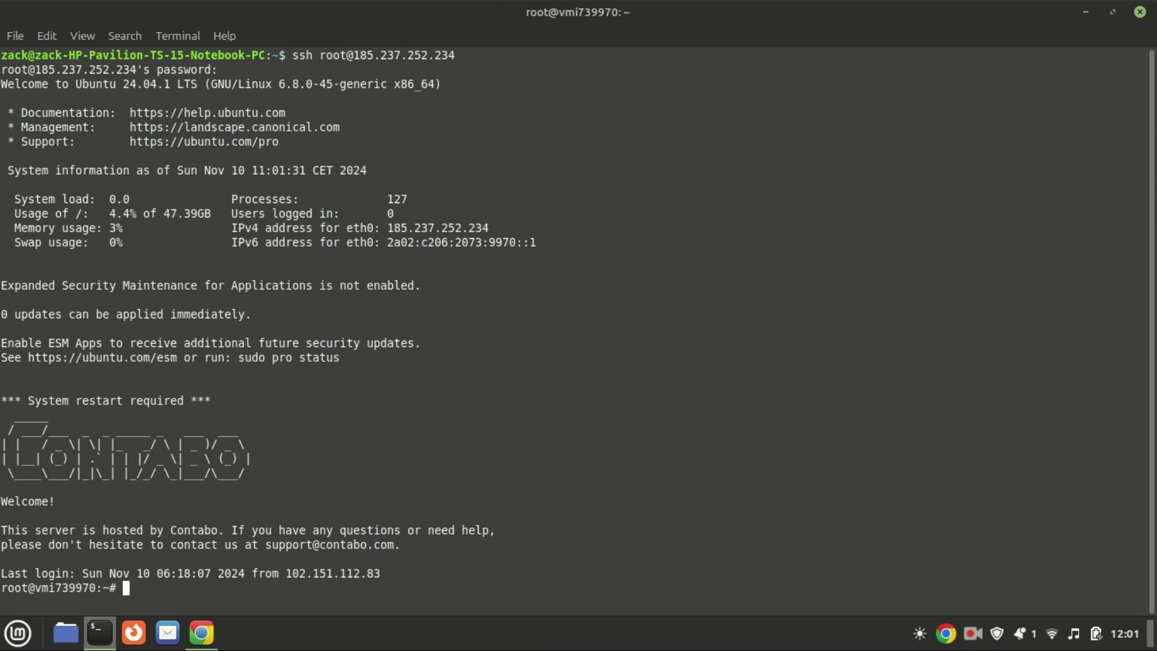
Clear the screen, then run sudo apt update and sudo apt upgrade on the server
{"action": "type", "text": "clear"}
{"action": "key", "text": "Return"}
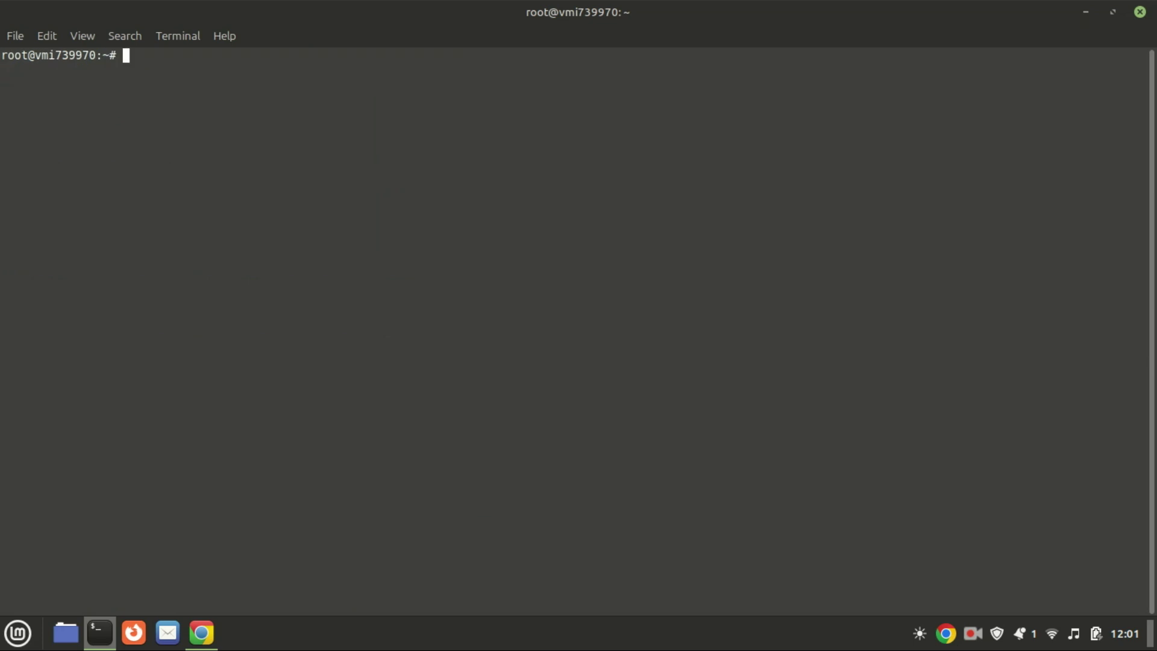
{"action": "type", "text": "sudo apt update"}
{"action": "key", "text": "Return"}
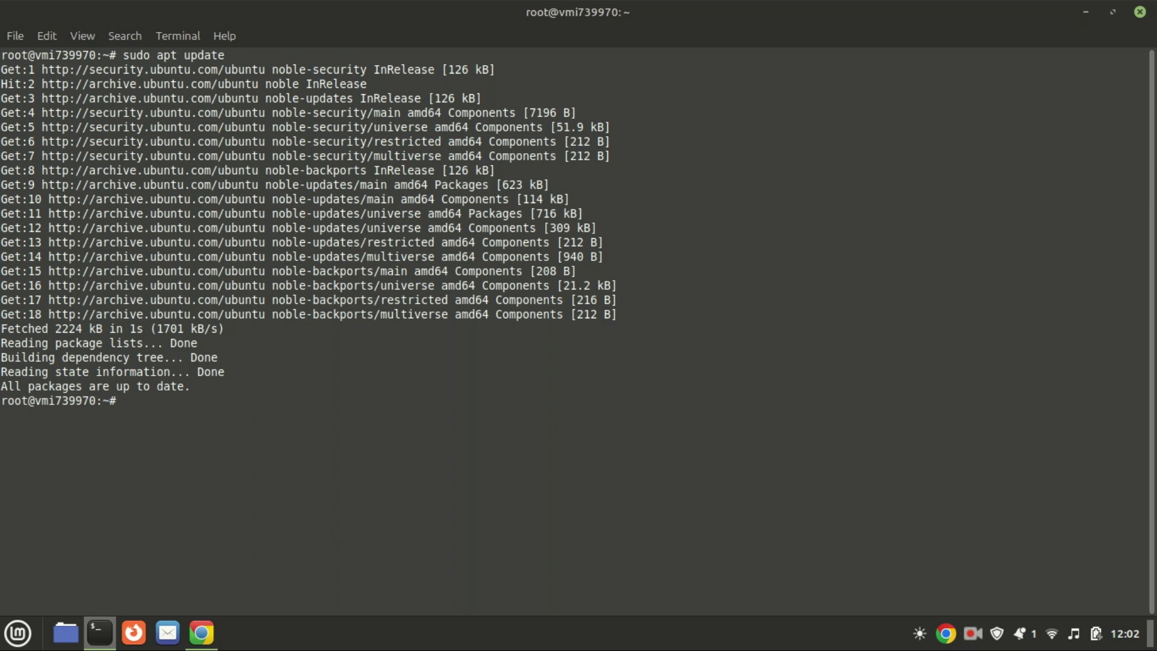
{"action": "type", "text": "sudo apt upgrade"}
{"action": "key", "text": "Return"}
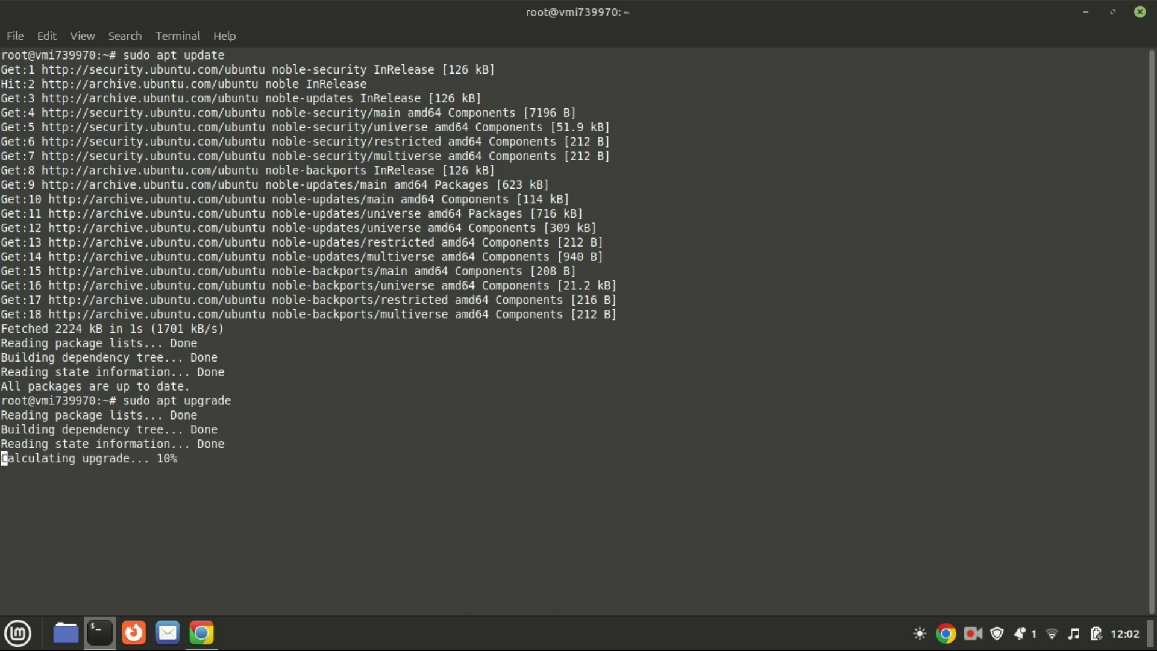
Clear the screen and confirm the Docker service is active with systemctl is-active
{"action": "type", "text": "clear"}
{"action": "key", "text": "Return"}
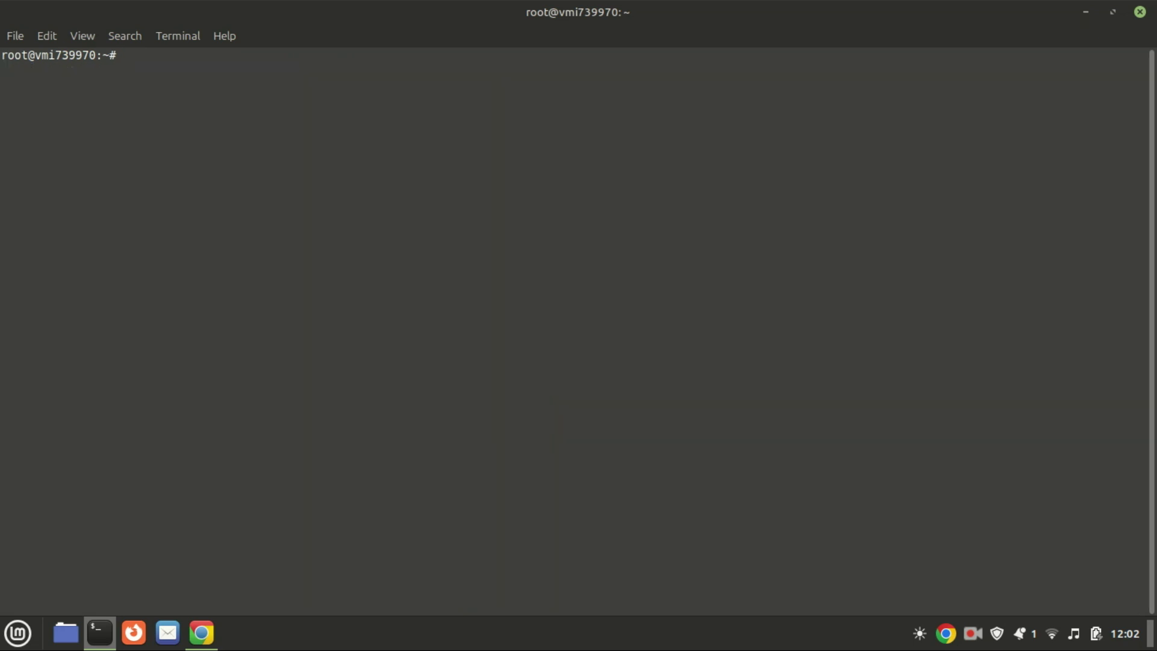
{"action": "type", "text": "sudo systemctl is-active docker"}
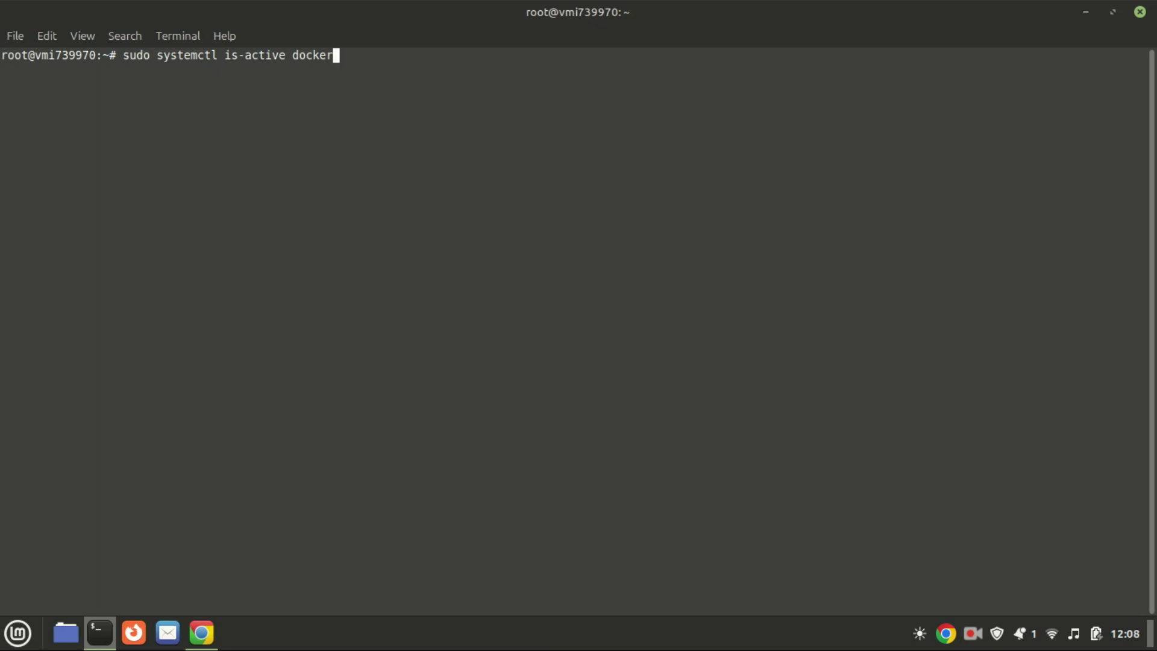
{"action": "key", "text": "Return"}
Add the user to the docker group and confirm Docker Compose version v2.29.7
{"action": "type", "text": "sudo usermod -aG docker ${USER}"}
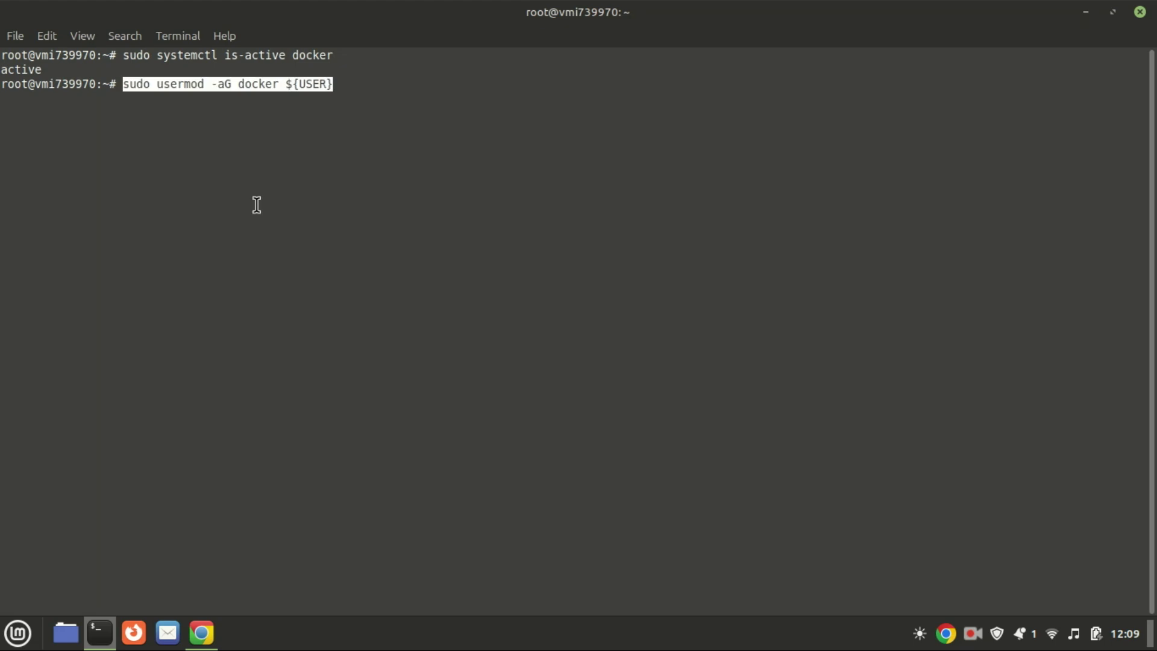
{"action": "key", "text": "End"}
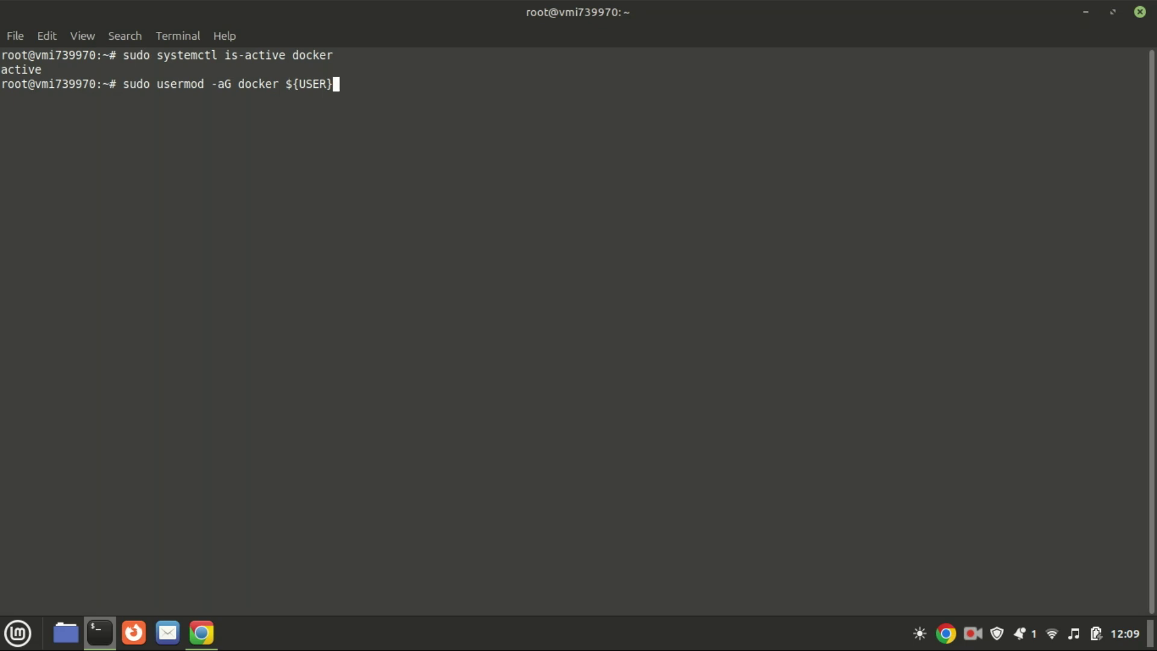
{"action": "key", "text": "Return"}
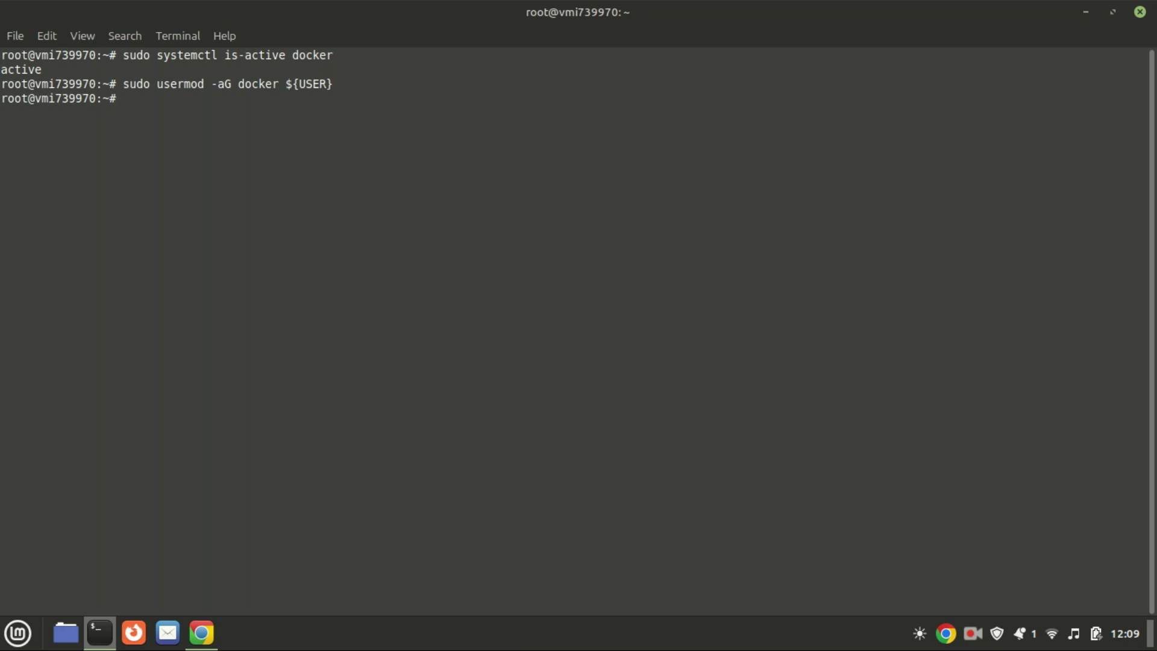
{"action": "type", "text": "docker compose version"}
{"action": "key", "text": "Return"}
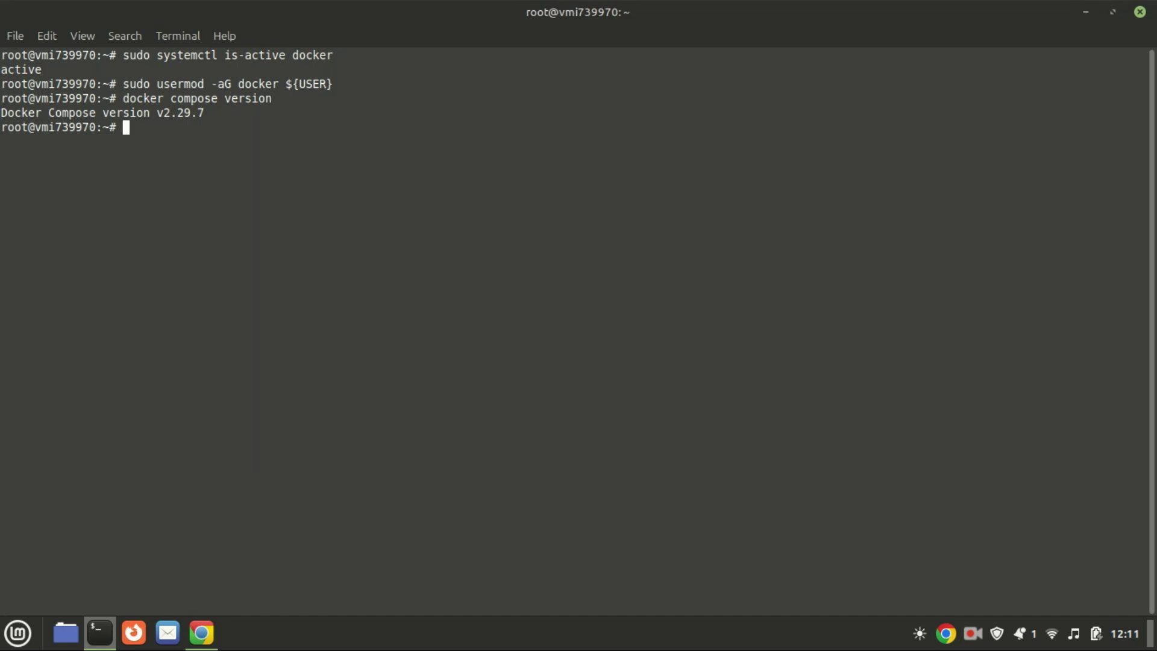
{"action": "type", "text": "mkdir kuma"}
Create the kuma folder, move into it, and open docker-compose.yml in nano
{"action": "key", "text": "Return"}
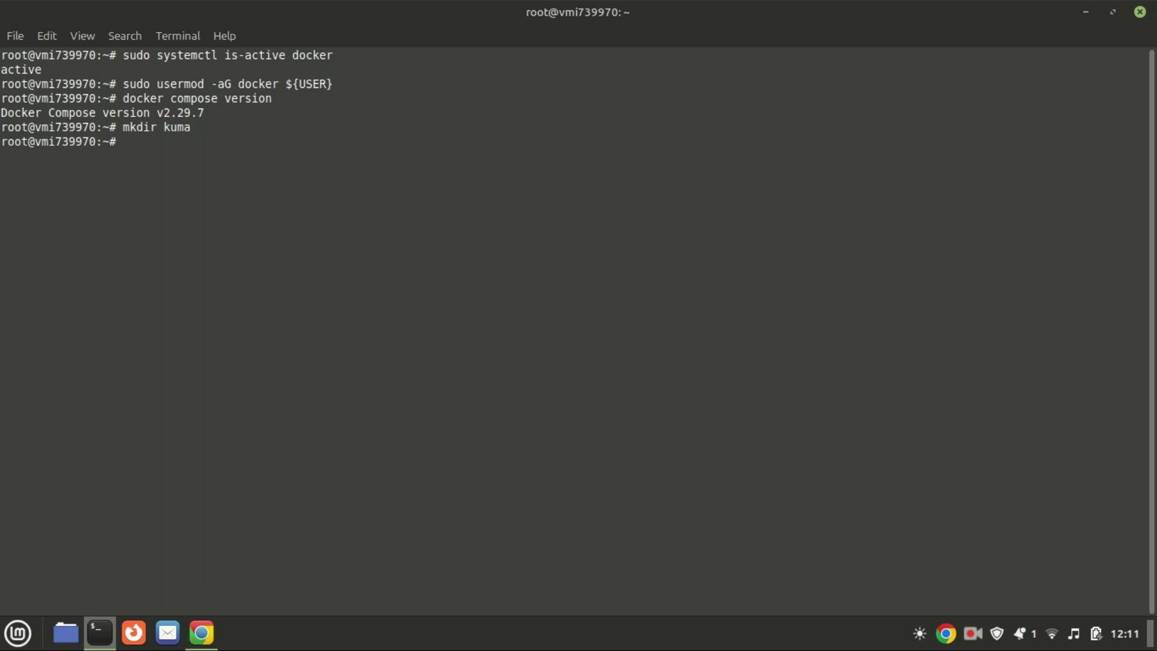
{"action": "type", "text": "cd kuma"}
{"action": "key", "text": "Return"}
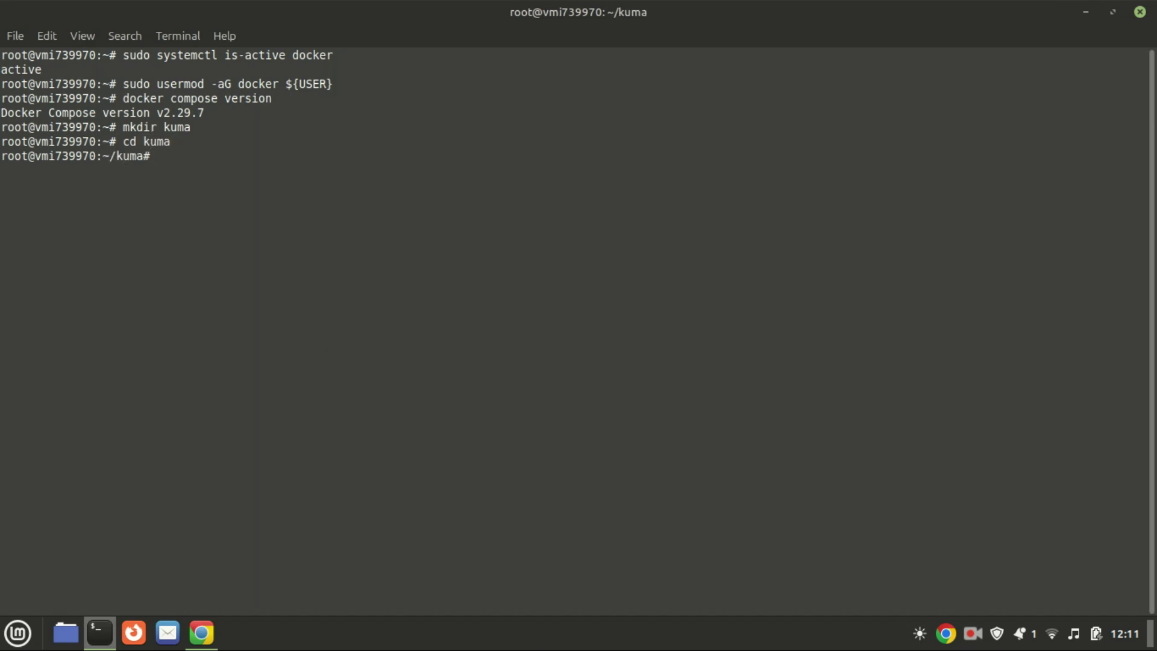
{"action": "type", "text": "nano docker-compose.yml"}
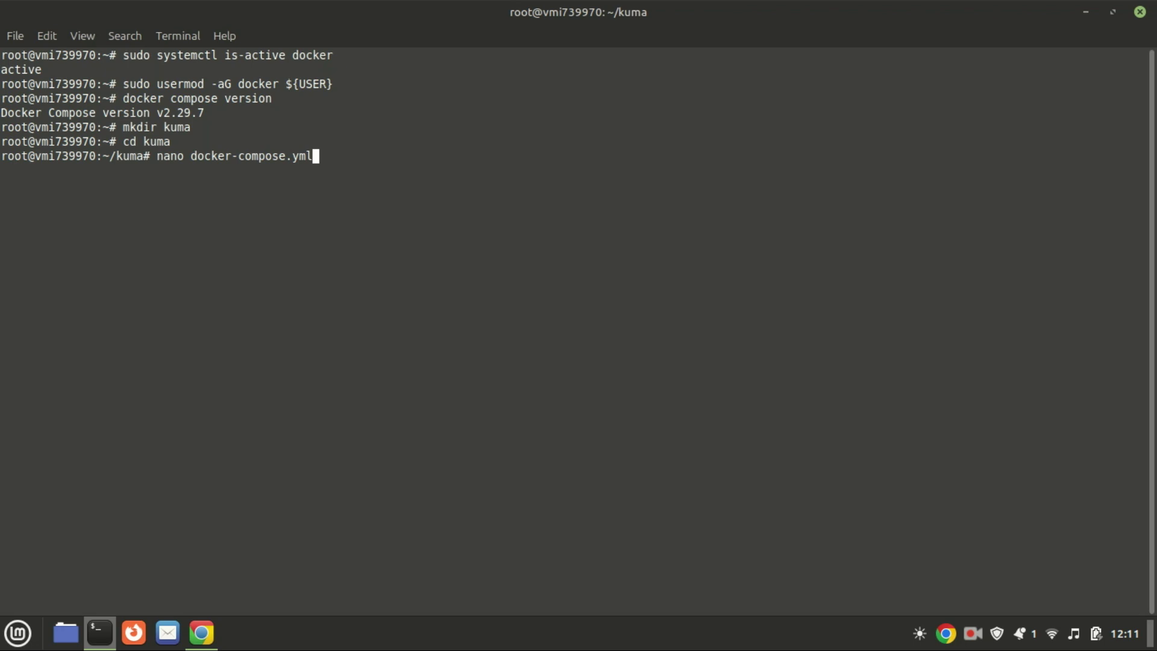
{"action": "key", "text": "Return"}
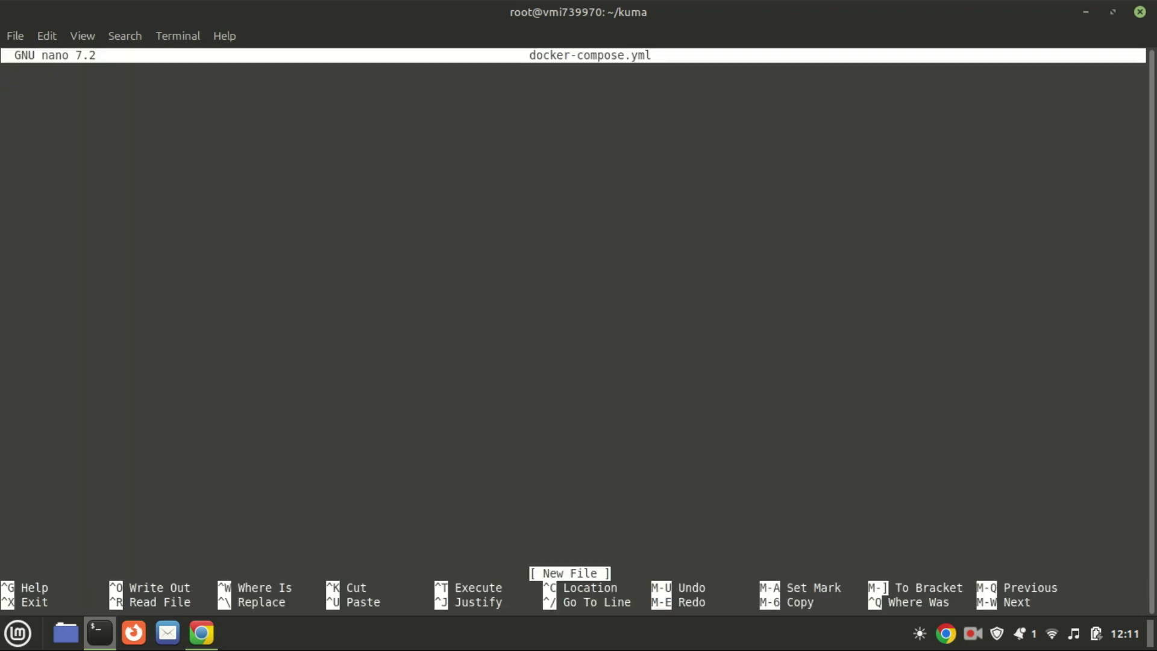
Paste the uptime-kuma service YAML on port 3001 and save docker-compose.yml
{"action": "right_click", "coordinate": [123, 118]}
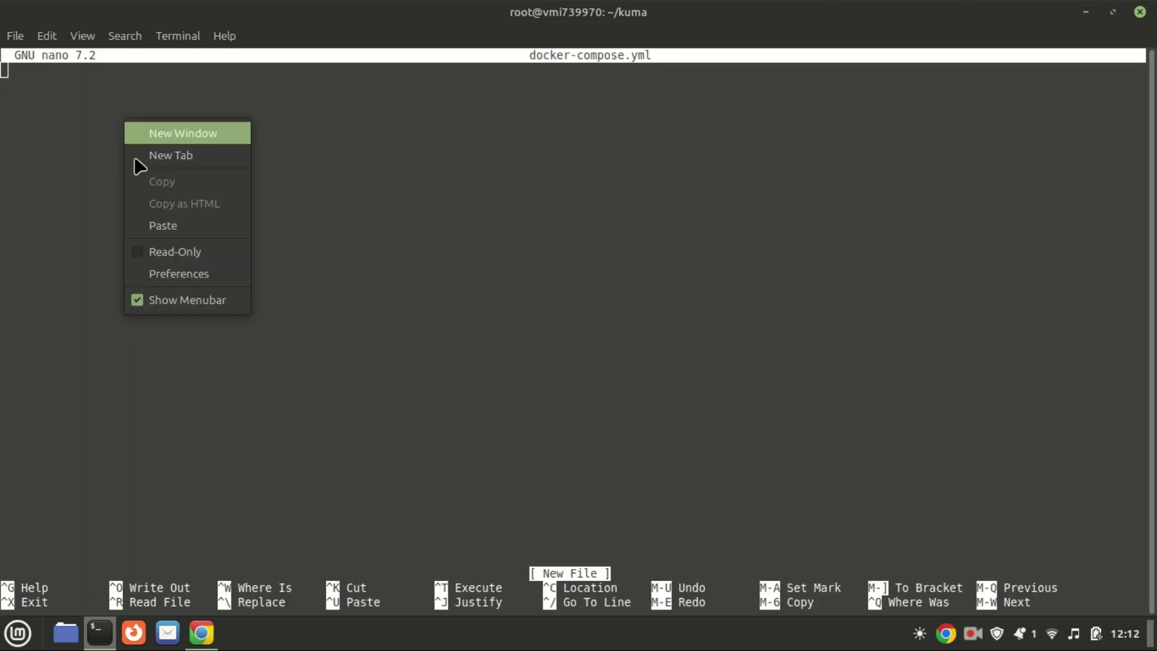
{"action": "left_click", "coordinate": [163, 226]}
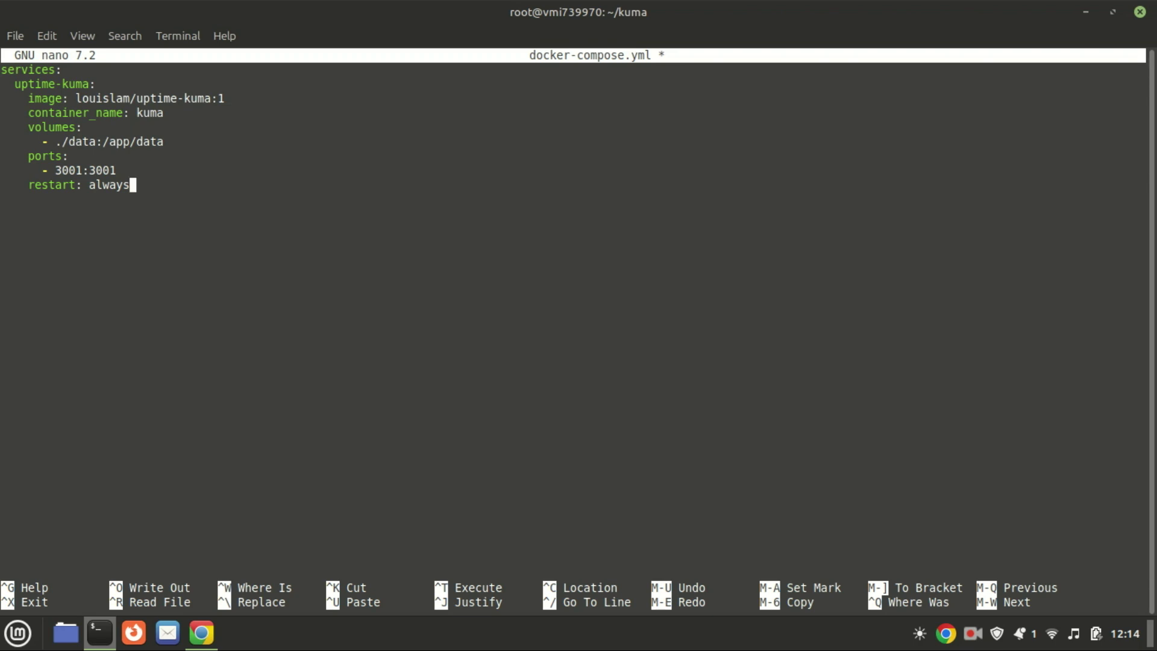
{"action": "key", "text": "ctrl+x"}
{"action": "key", "text": "y"}
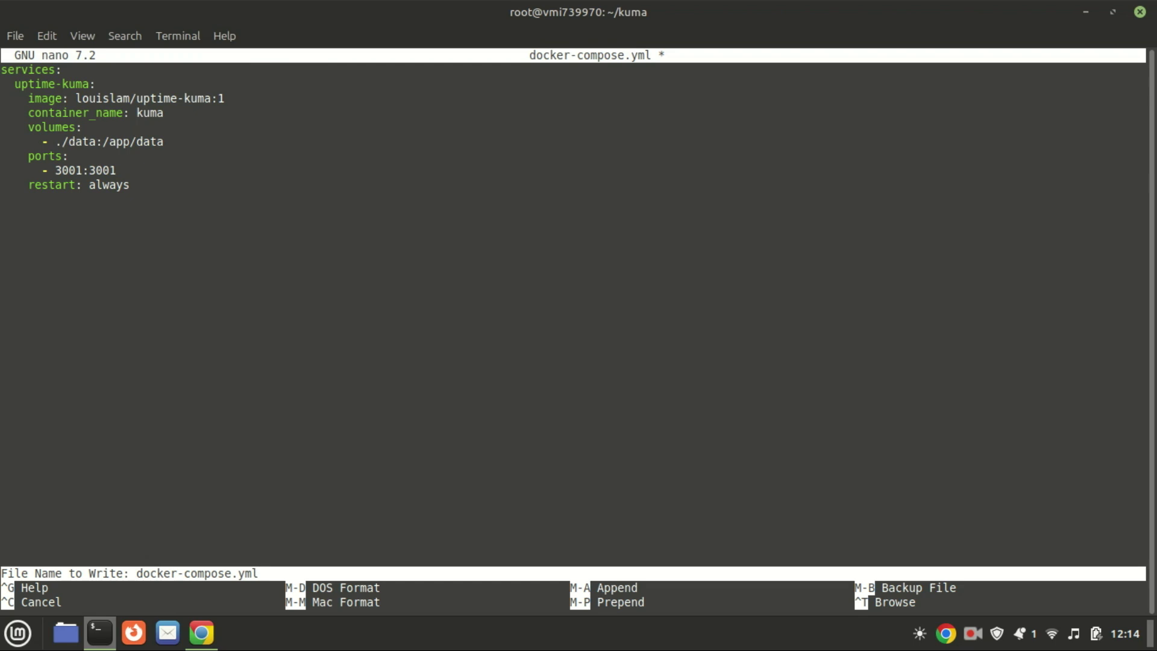
{"action": "key", "text": "Return"}
Run docker compose up -d in ~/kuma to start the kuma container
{"action": "key", "text": "ctrl+shift+v"}
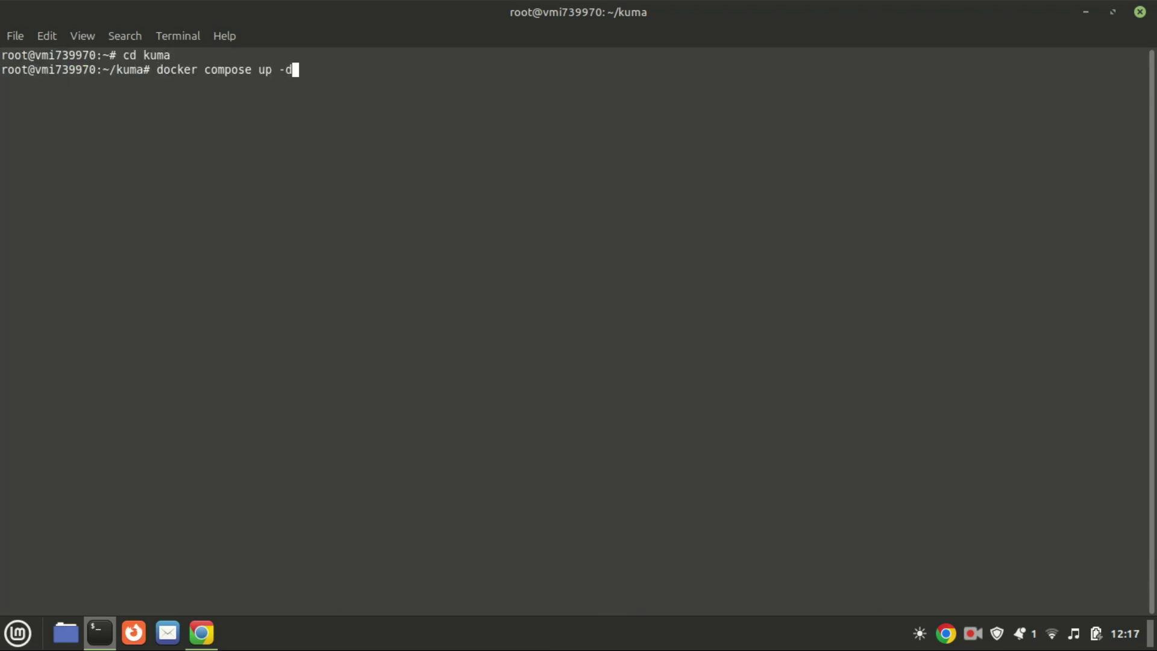
{"action": "key", "text": "Return"}
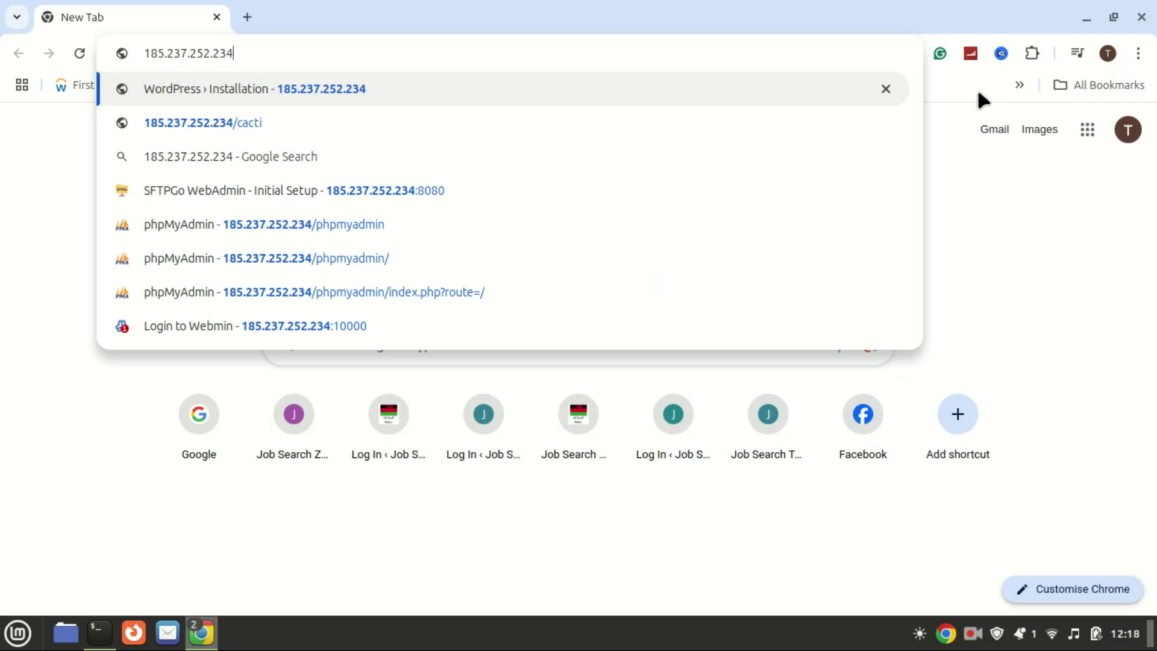
Open 185.237.252.234:3001 and create the admin account with a username and matching password
{"action": "type", "text": ":"}
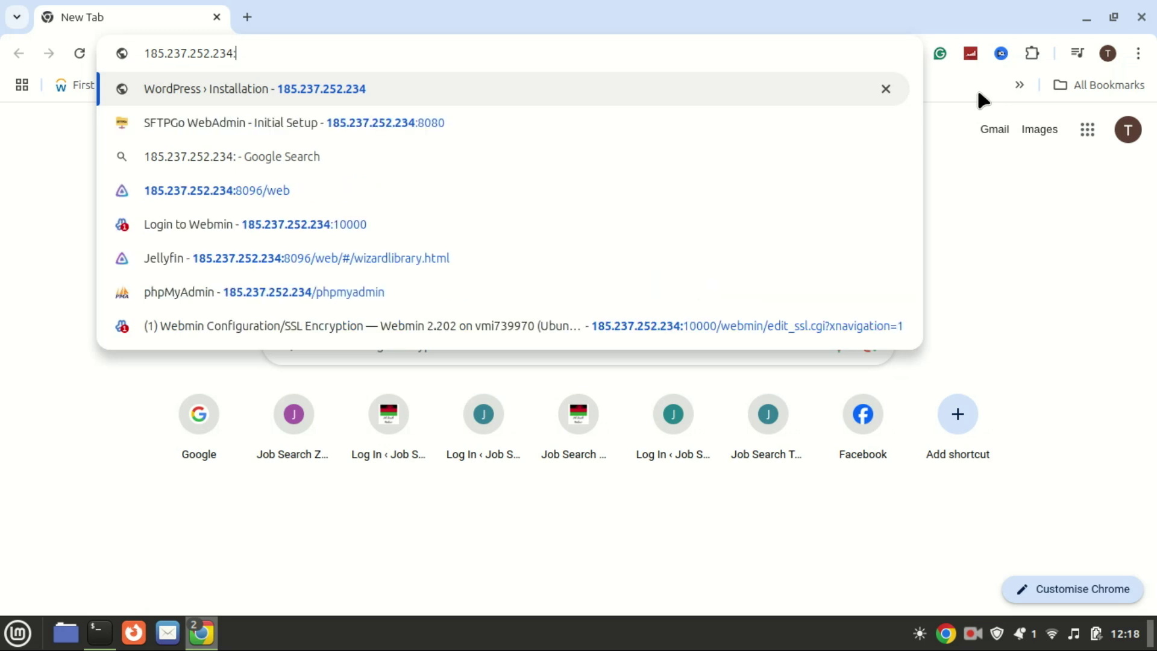
{"action": "type", "text": "3001"}
{"action": "key", "text": "Return"}
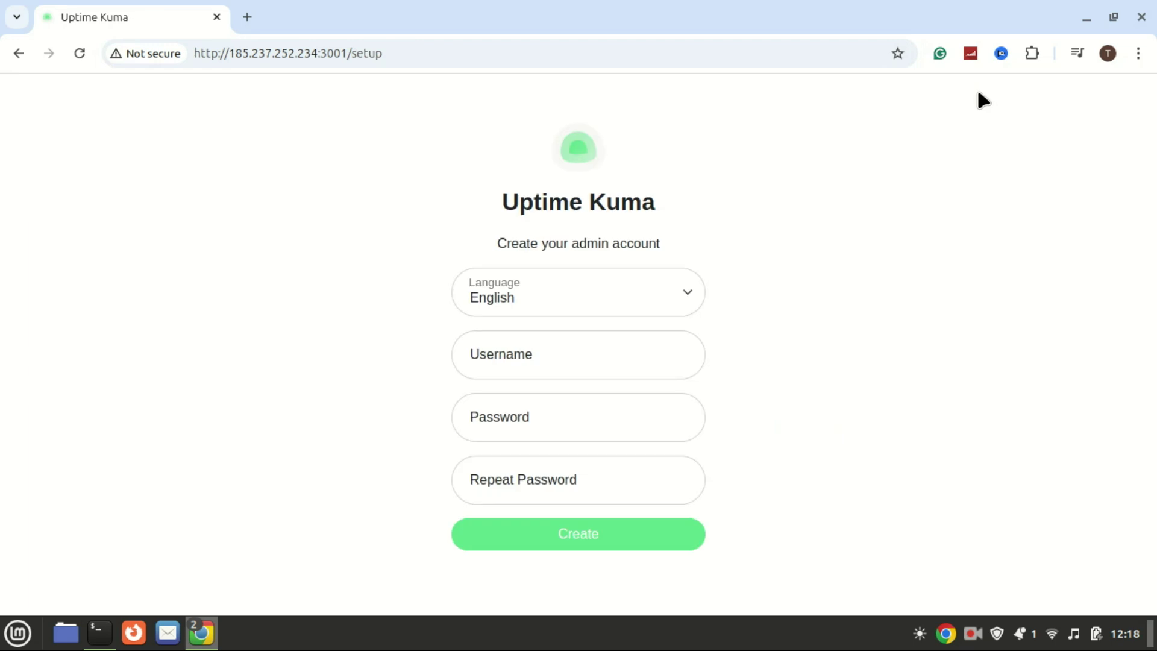
{"action": "left_click", "coordinate": [543, 356]}
{"action": "type", "text": "zack"}
{"action": "left_click", "coordinate": [523, 428]}
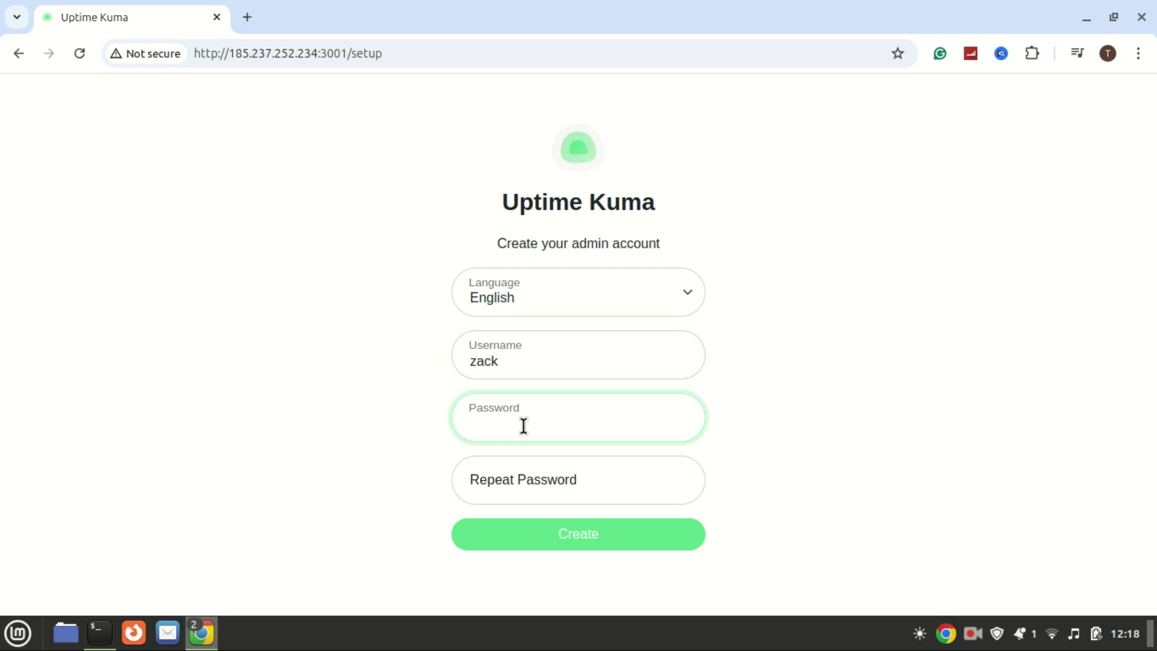
{"action": "type", "text": "••••"}
{"action": "key", "text": "Tab"}
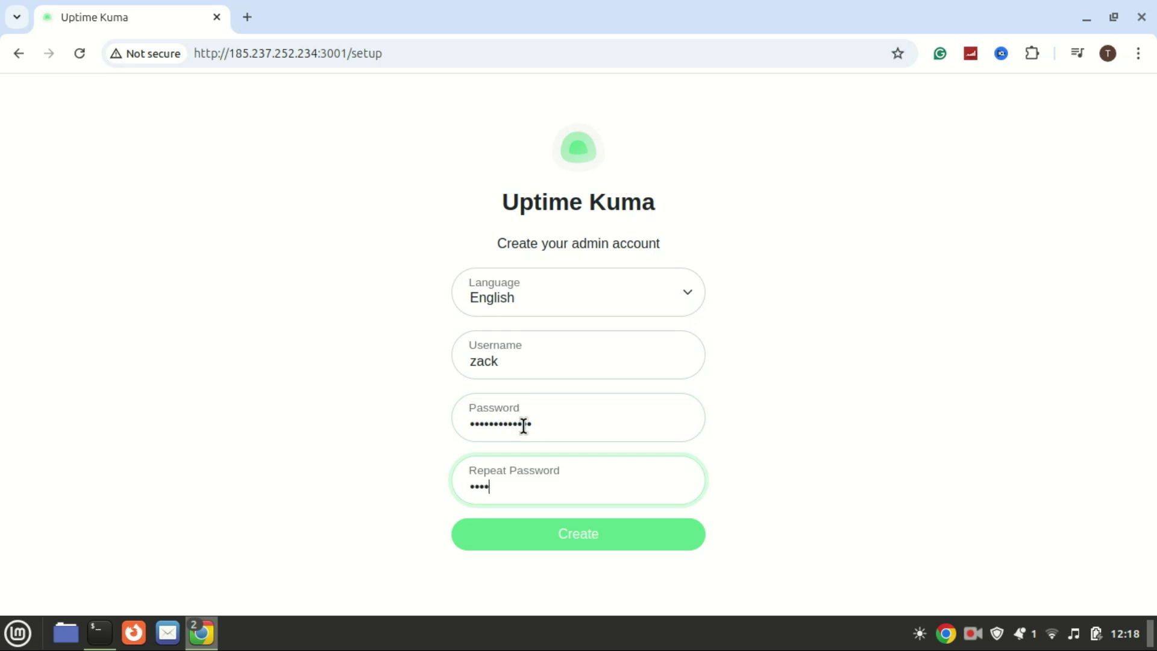
{"action": "type", "text": "••••••••••"}
{"action": "left_click", "coordinate": [584, 534]}
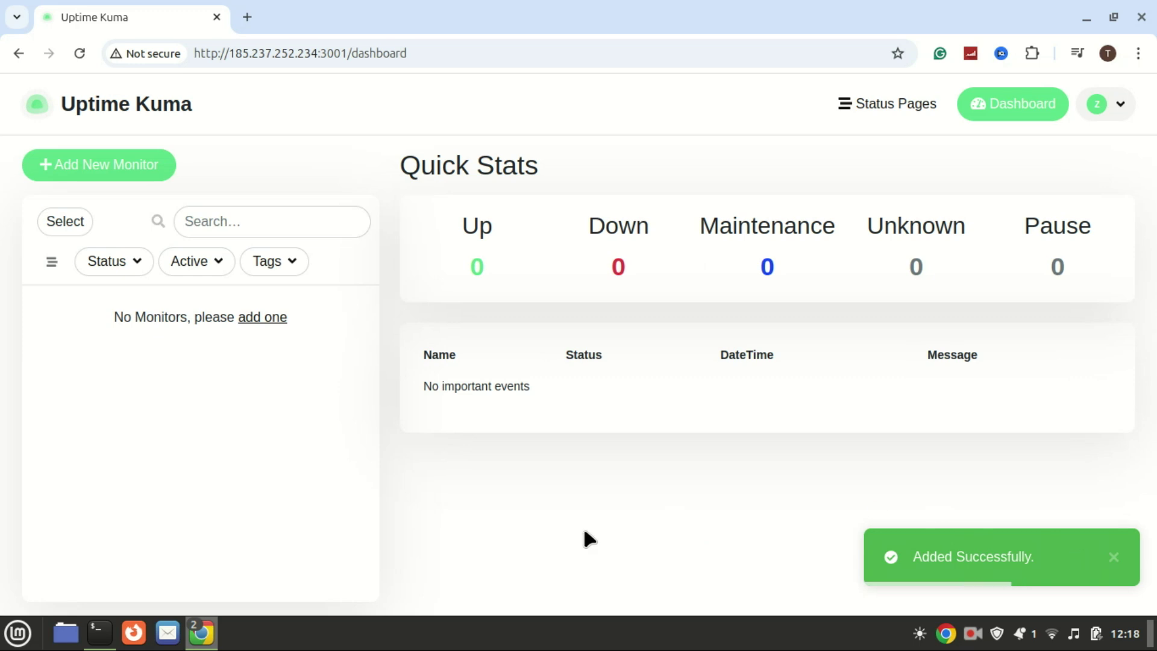
Open Settings from the avatar menu in the dashboard header
{"action": "left_click", "coordinate": [1119, 106]}
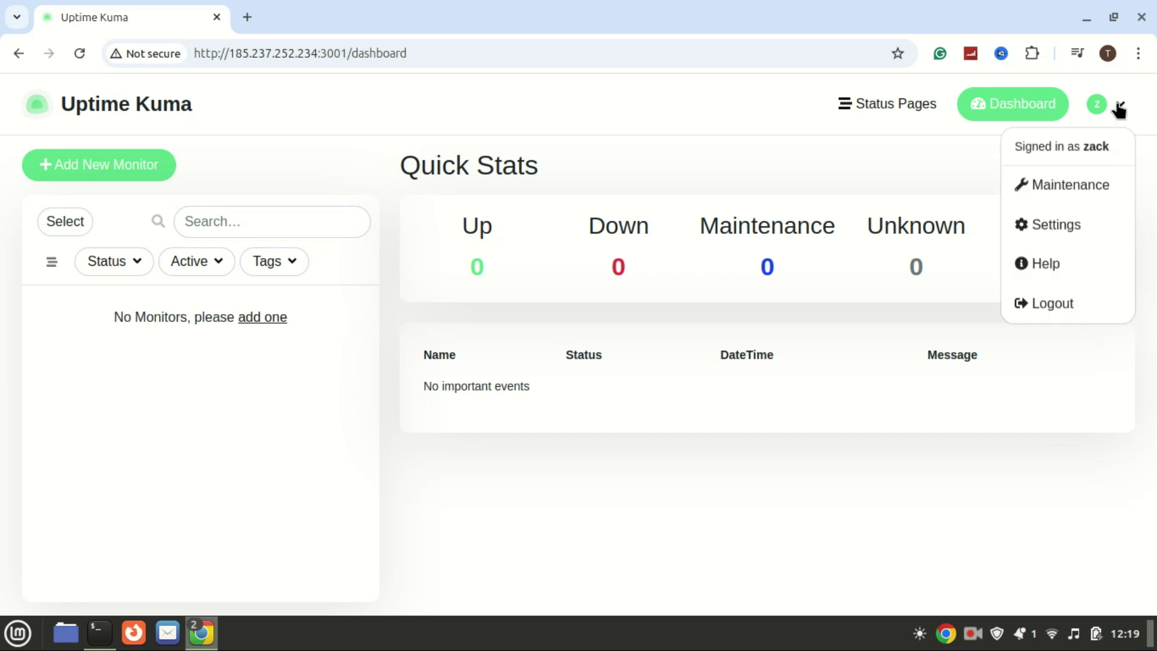
{"action": "left_click", "coordinate": [1057, 227]}
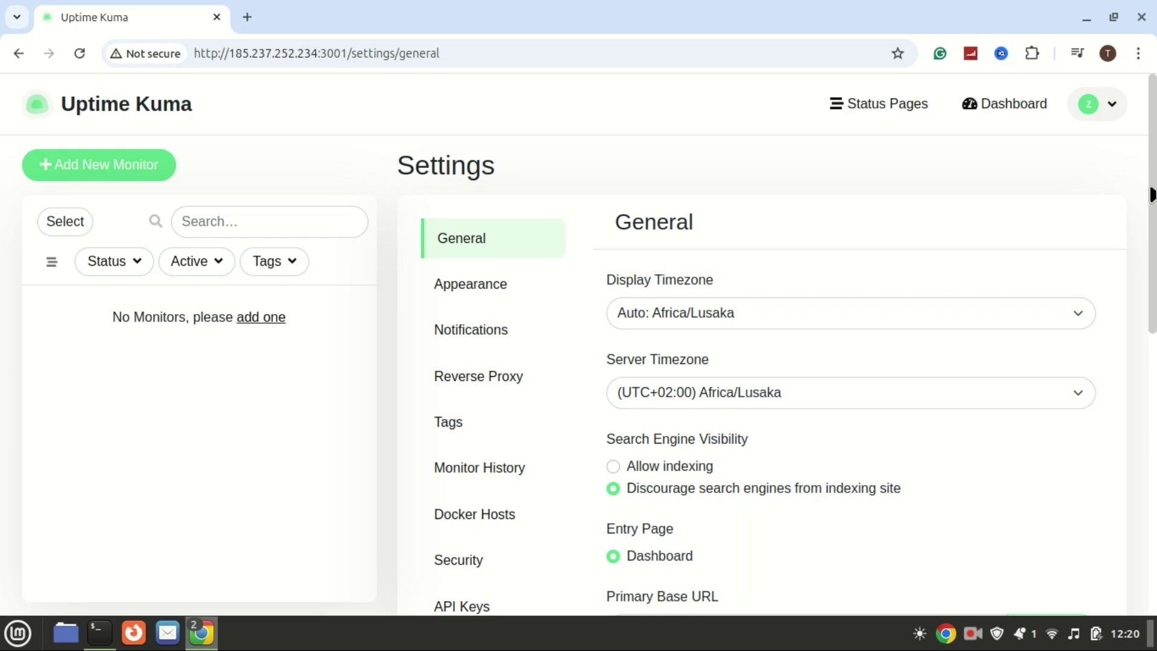
Scroll through the General settings page, opening and dismissing the account menu
{"action": "left_click_drag", "start_coordinate": [1154, 198], "coordinate": [1154, 300]}
{"action": "scroll", "coordinate": [1047, 440], "scroll_direction": "down", "scroll_amount": 4}
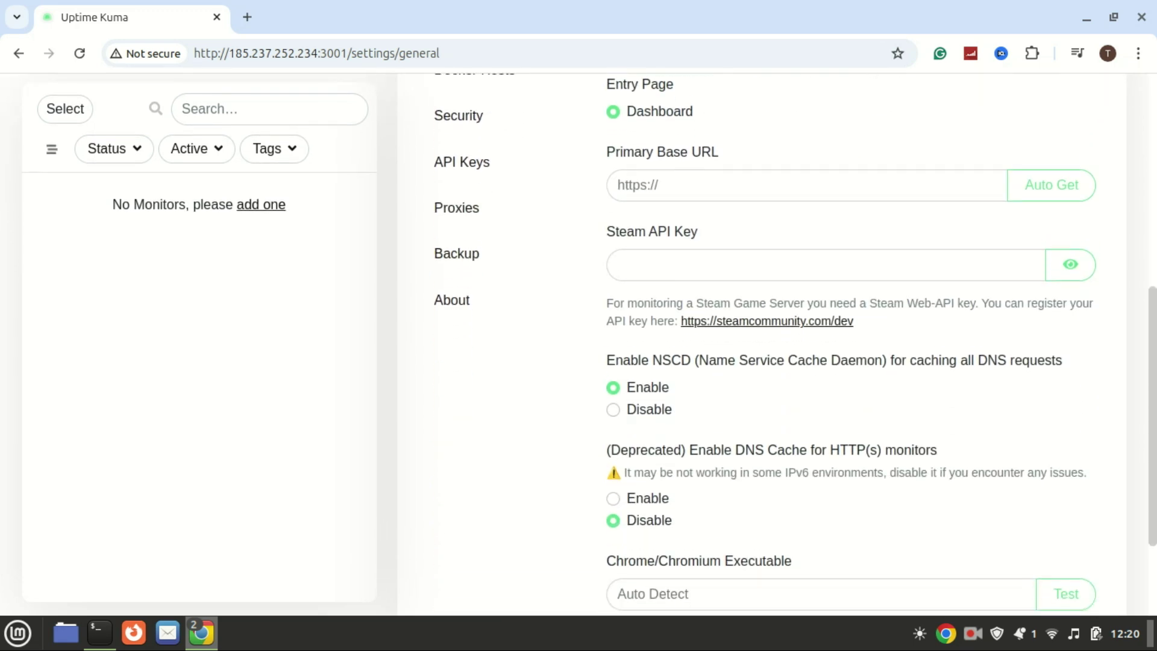
{"action": "scroll", "coordinate": [1144, 173], "scroll_direction": "up", "scroll_amount": 6}
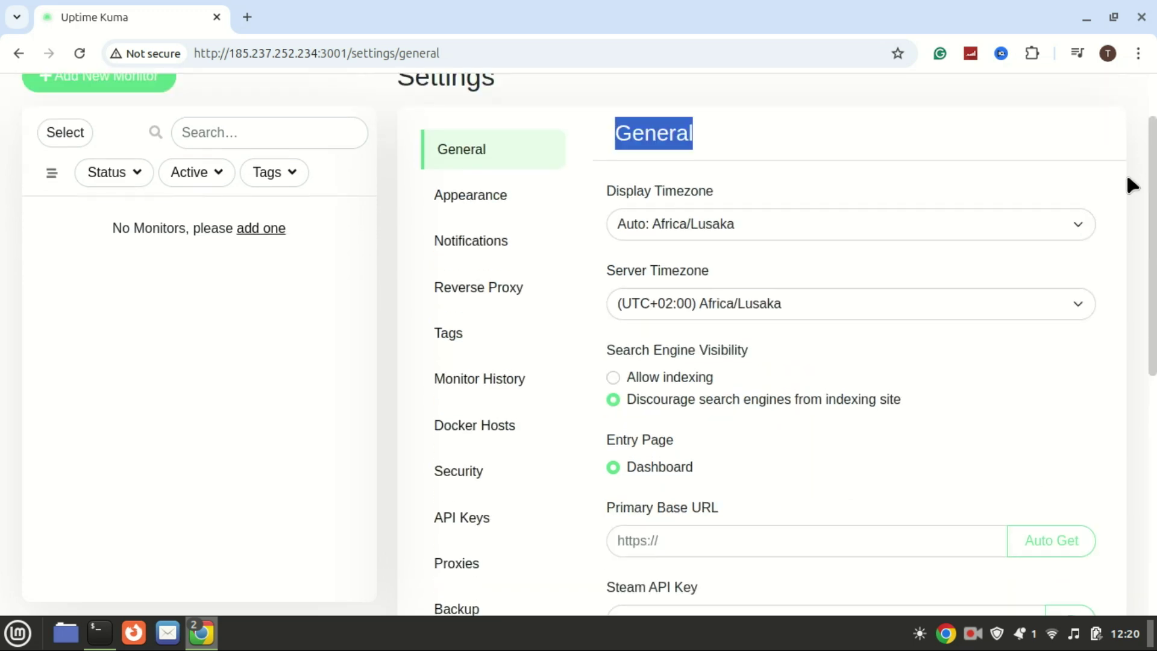
{"action": "scroll", "coordinate": [1152, 241], "scroll_direction": "up", "scroll_amount": 2}
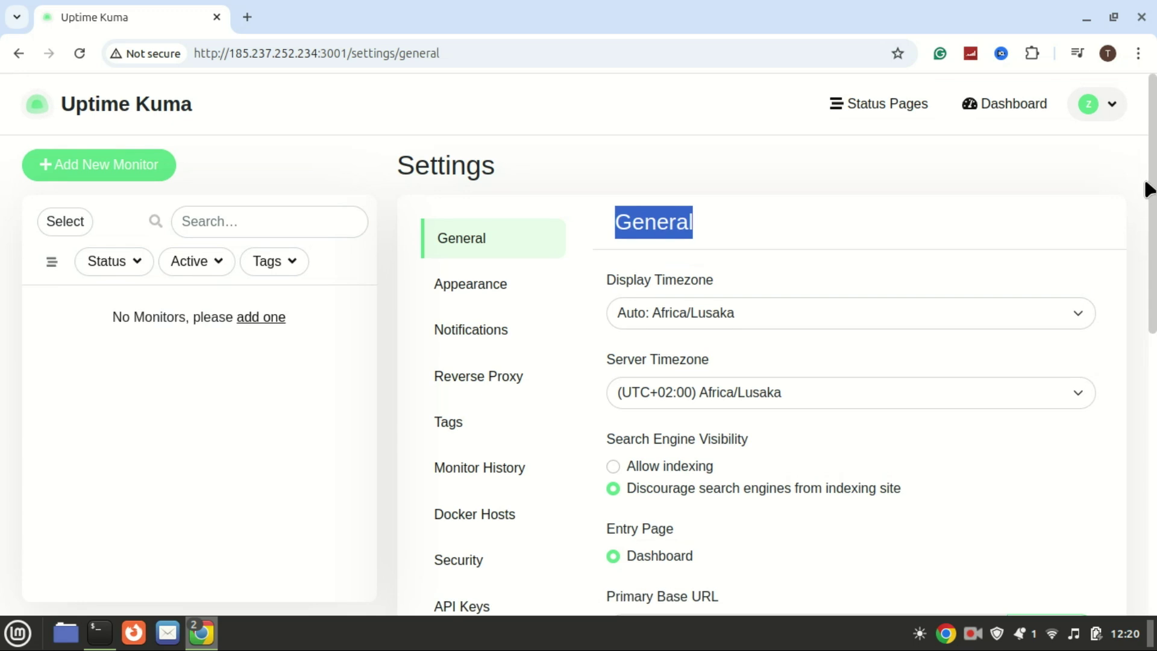
{"action": "left_click", "coordinate": [1113, 107]}
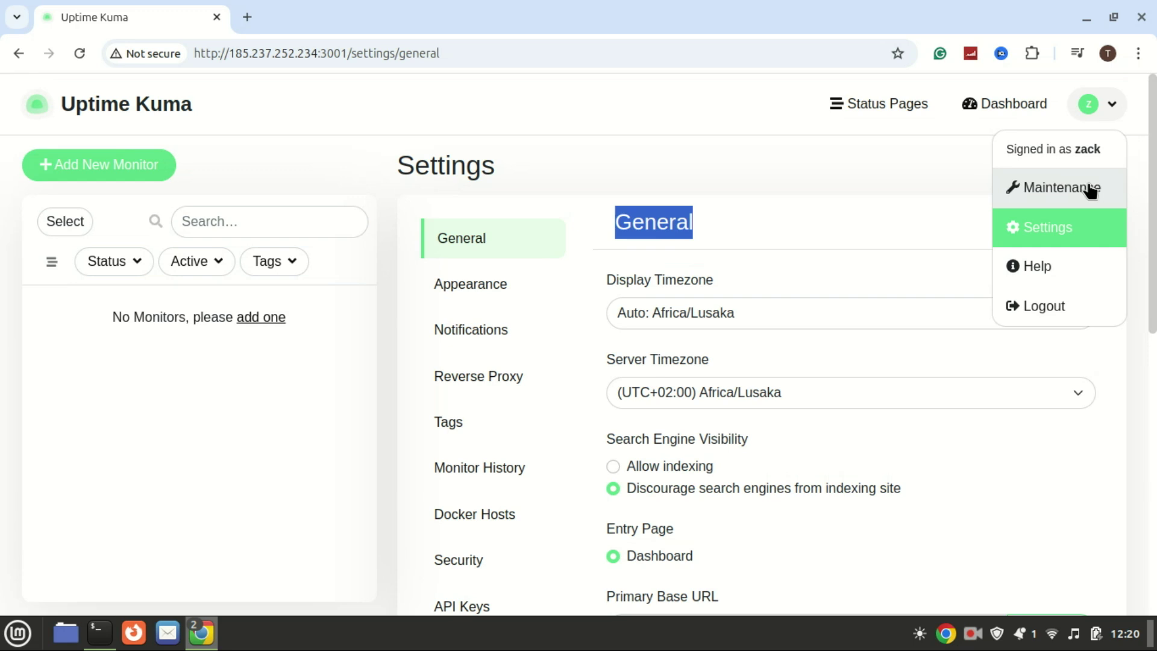
{"action": "left_click", "coordinate": [1101, 352]}
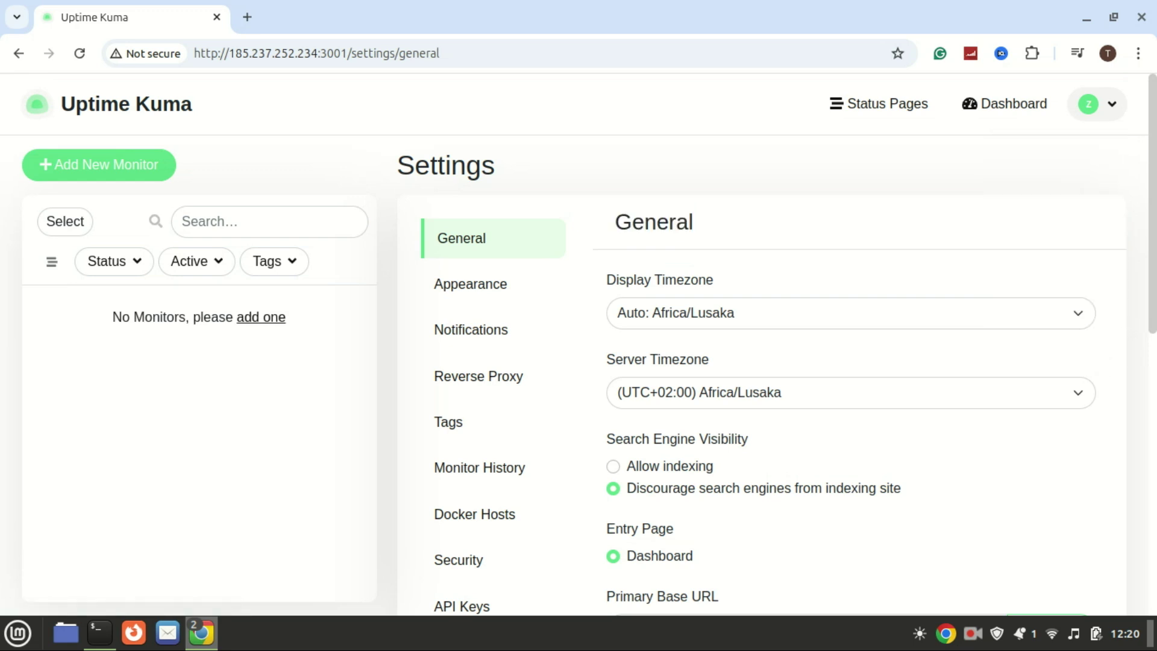
{"action": "scroll", "coordinate": [498, 266], "scroll_direction": "down", "scroll_amount": 1}
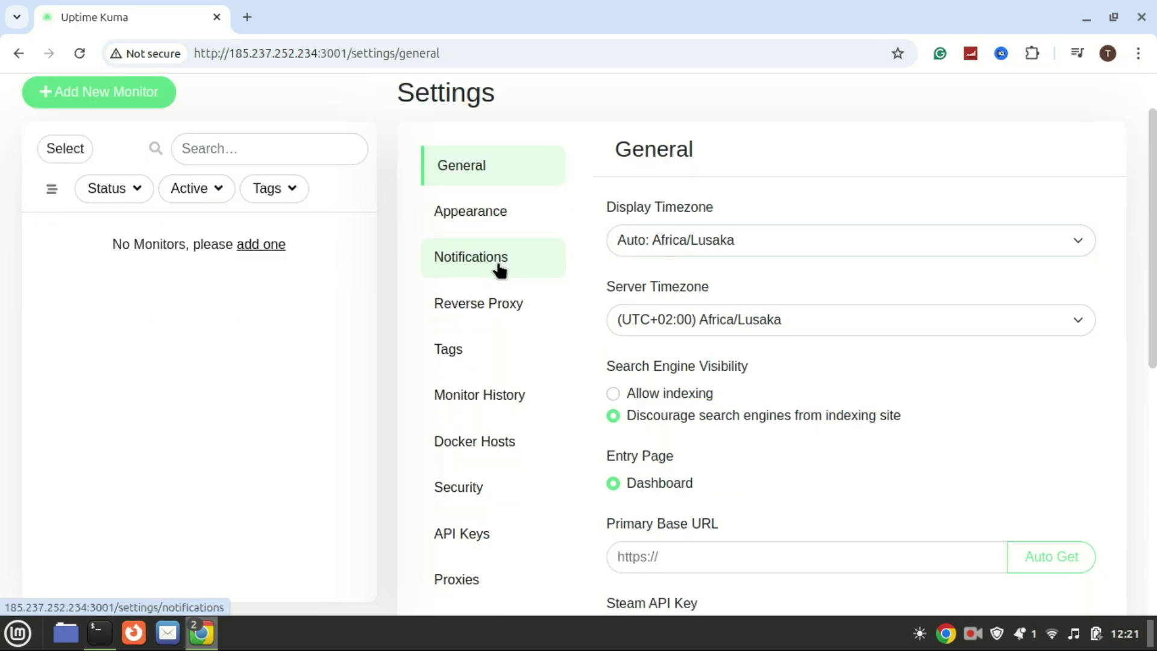
{"action": "left_click", "coordinate": [499, 266]}
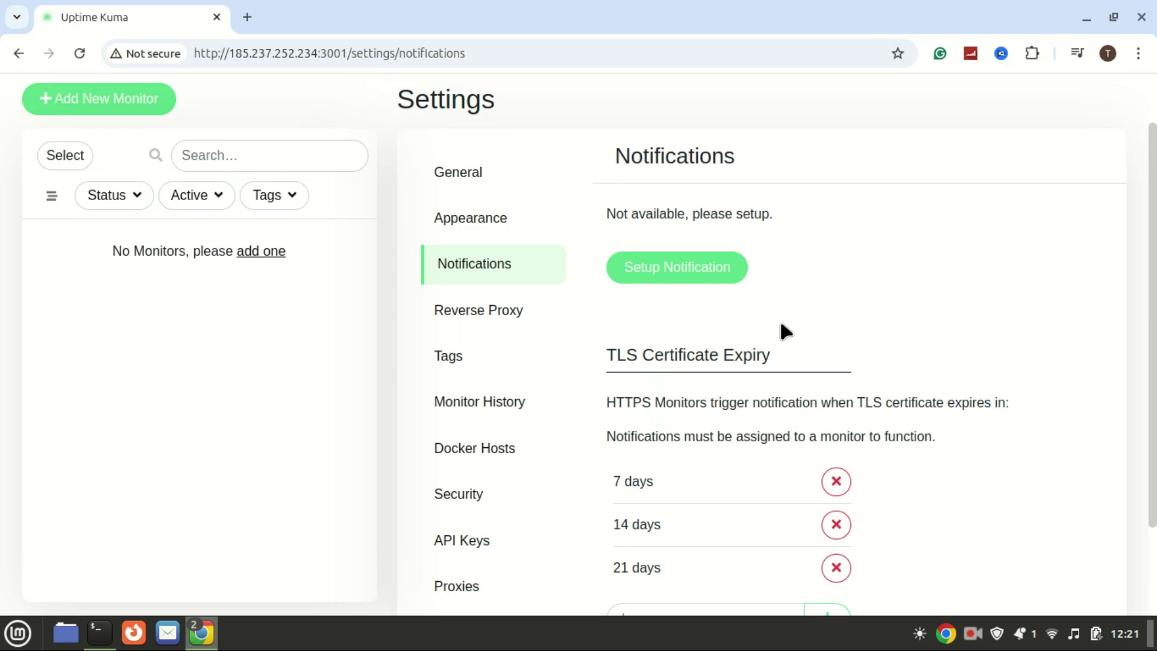
{"action": "left_click", "coordinate": [677, 269]}
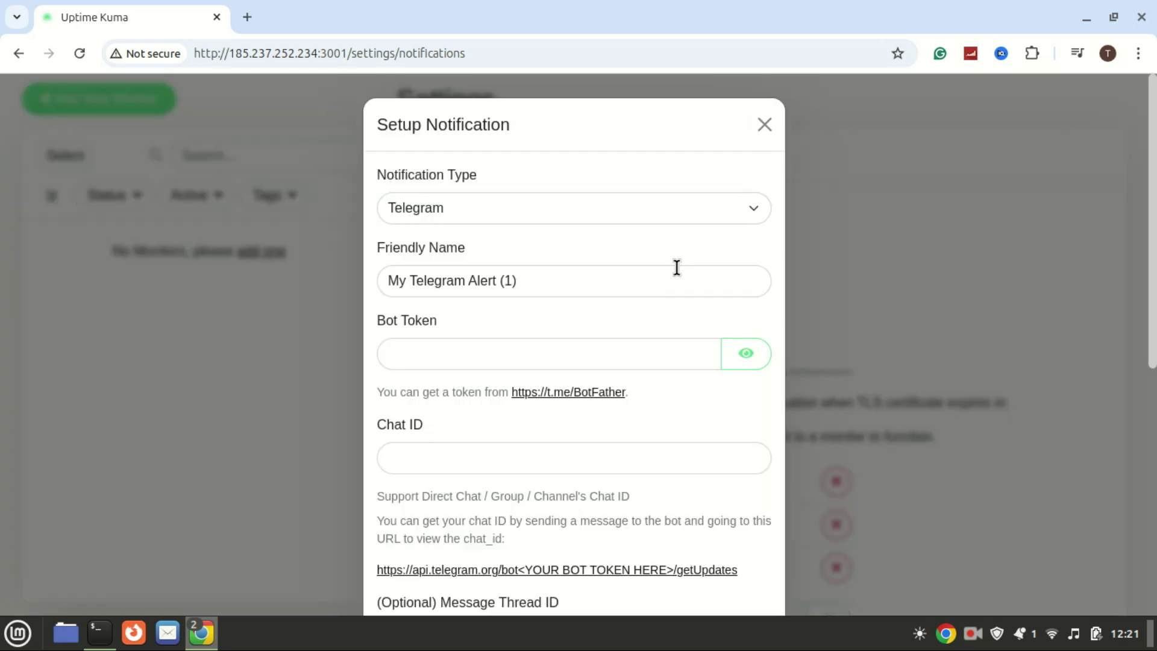
{"action": "left_click", "coordinate": [749, 205]}
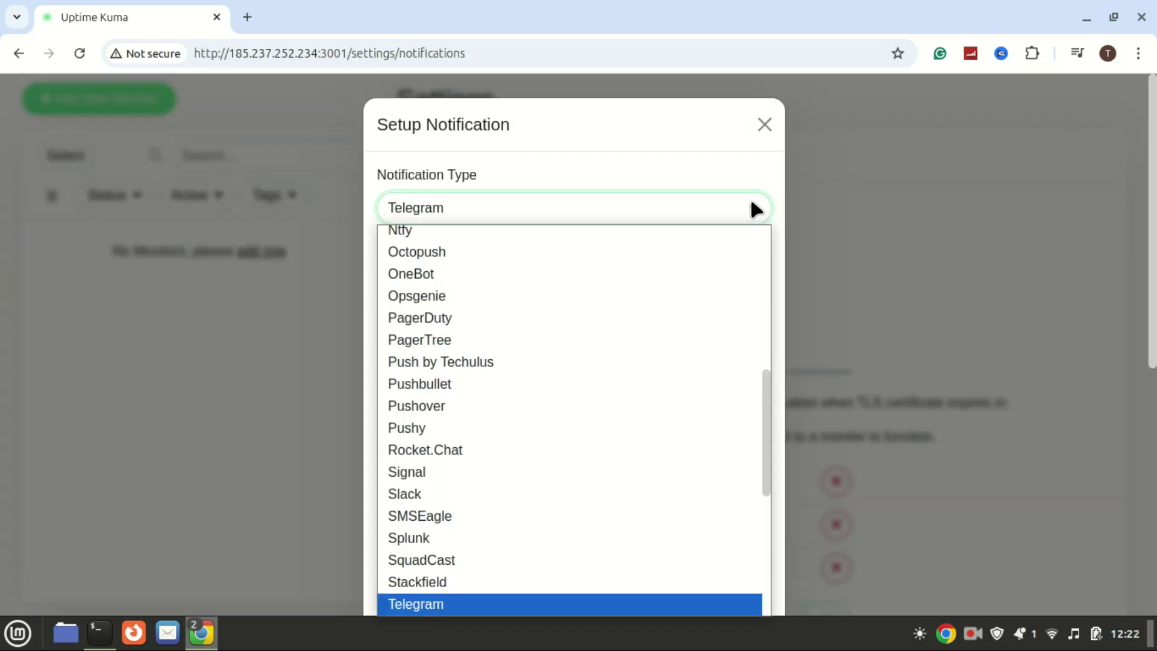
{"action": "left_click_drag", "start_coordinate": [765, 402], "coordinate": [759, 309]}
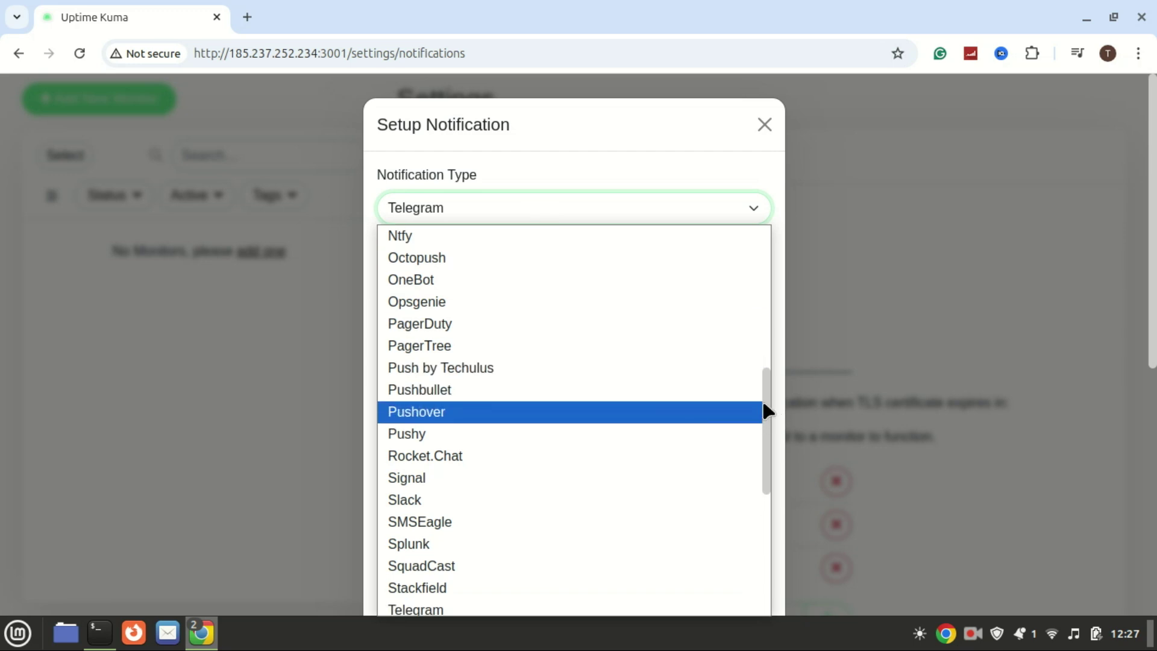
{"action": "left_click_drag", "start_coordinate": [765, 398], "coordinate": [763, 280]}
{"action": "left_click", "coordinate": [693, 305]}
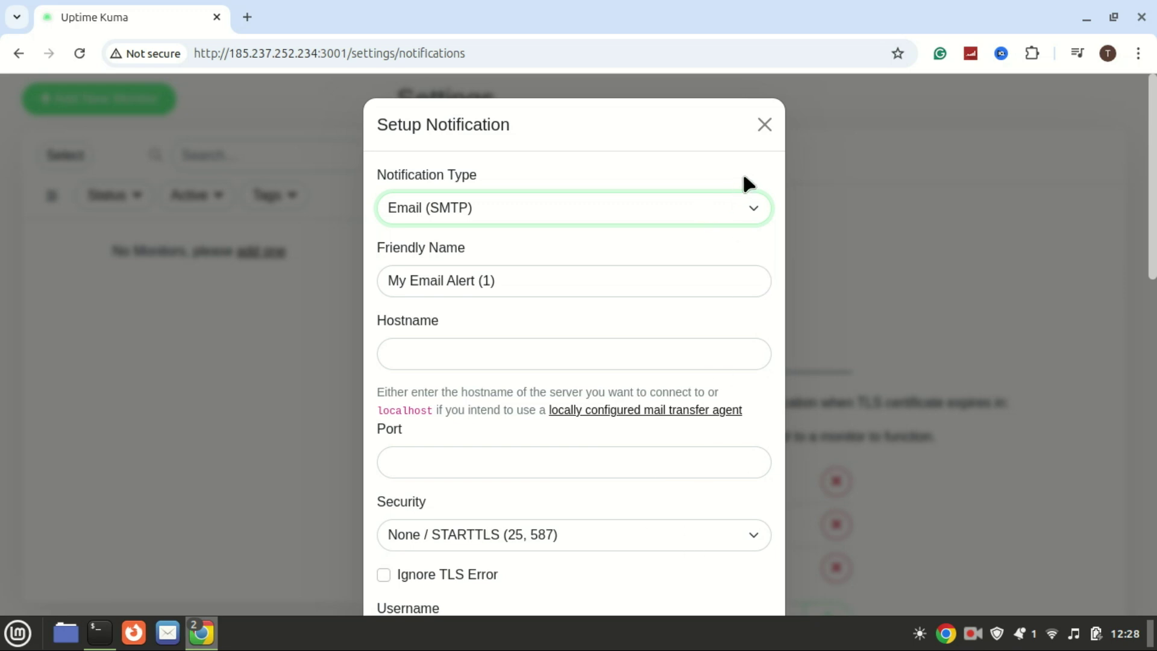
{"action": "scroll", "coordinate": [1154, 391], "scroll_direction": "down", "scroll_amount": 6}
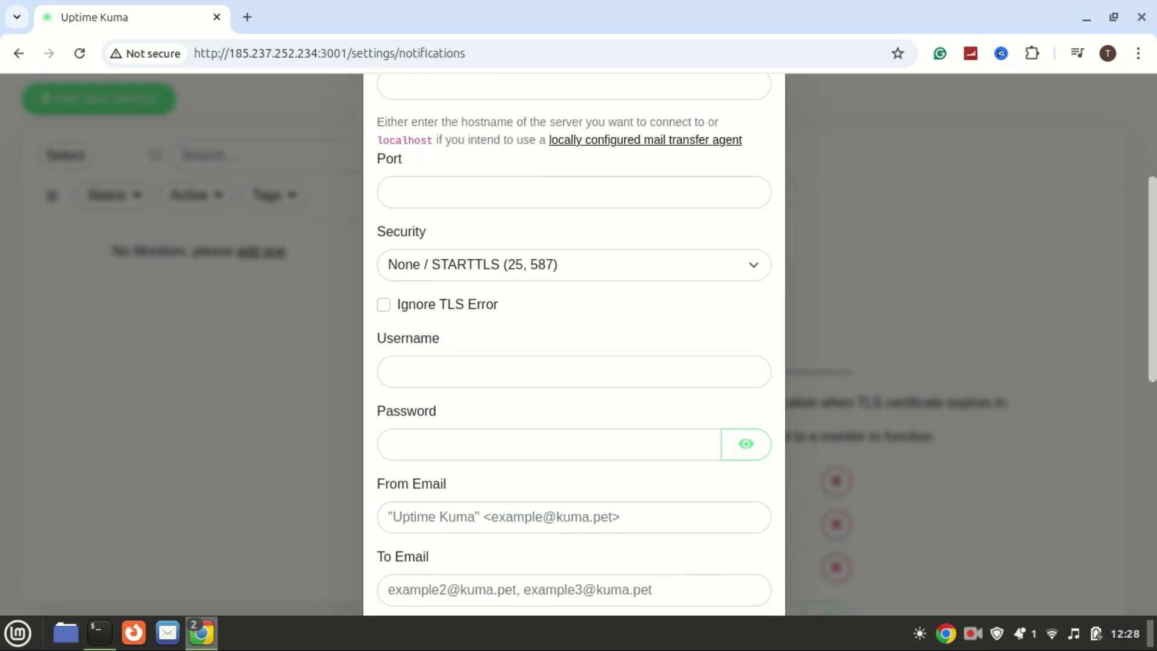
{"action": "scroll", "coordinate": [1154, 390], "scroll_direction": "down", "scroll_amount": 7}
{"action": "scroll", "coordinate": [1151, 391], "scroll_direction": "up", "scroll_amount": 6}
{"action": "scroll", "coordinate": [1151, 390], "scroll_direction": "up", "scroll_amount": 7}
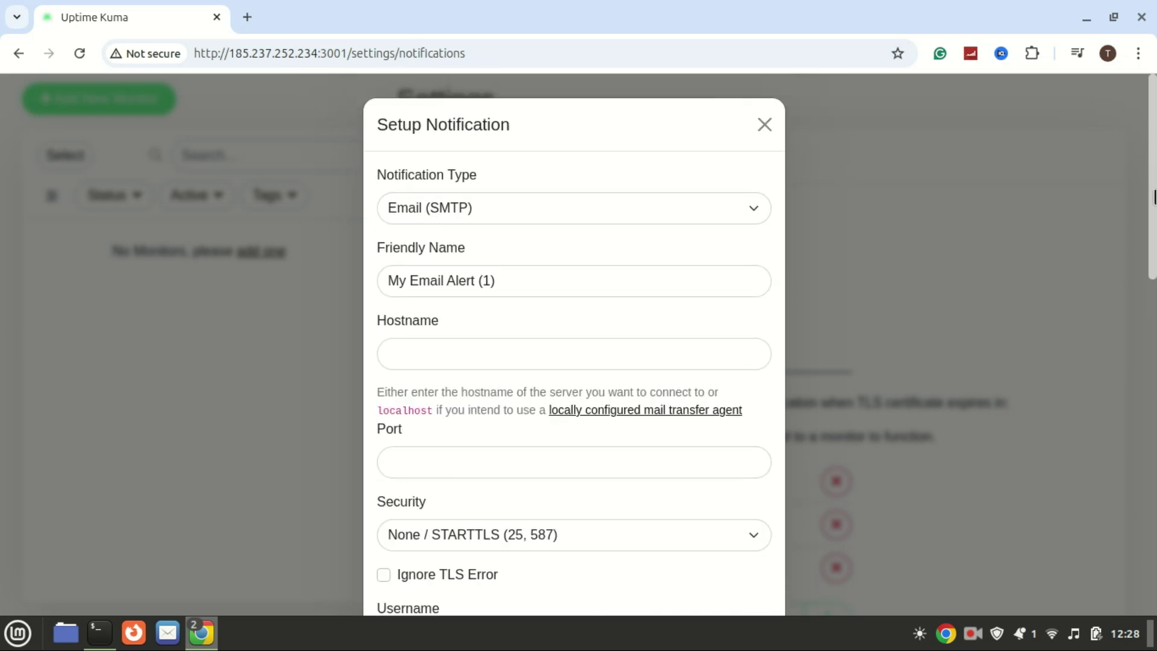
{"action": "left_click", "coordinate": [763, 125]}
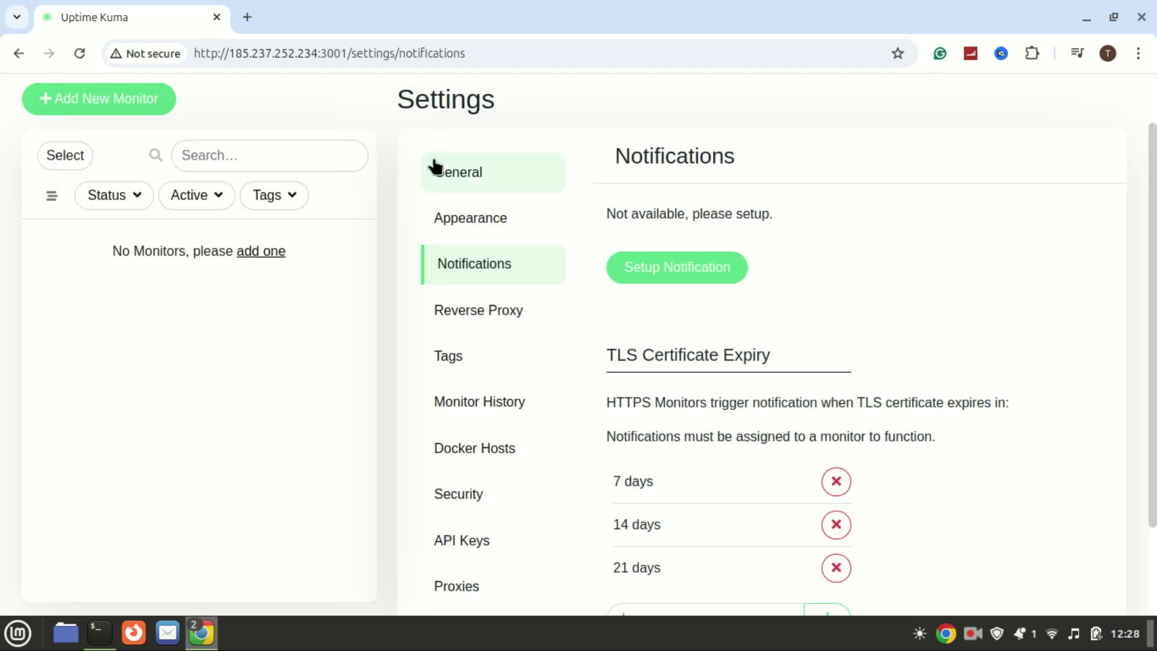
Start a new monitor and keep HTTP(s) as the monitor type
{"action": "scroll", "coordinate": [116, 165], "scroll_direction": "up", "scroll_amount": 2}
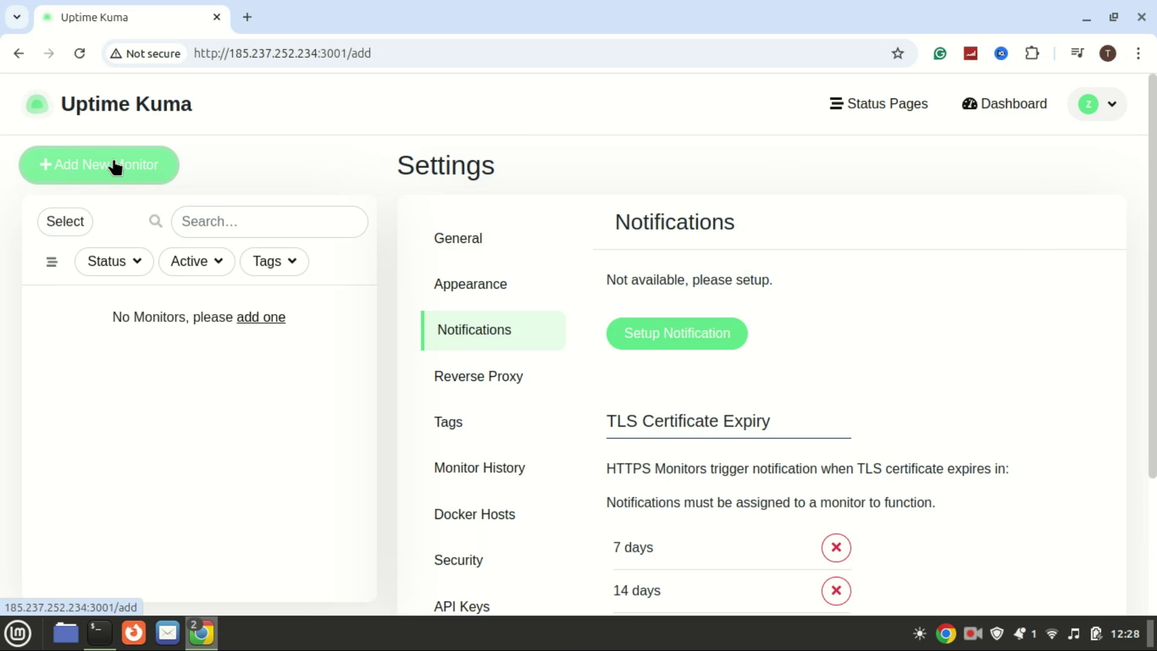
{"action": "left_click", "coordinate": [116, 165]}
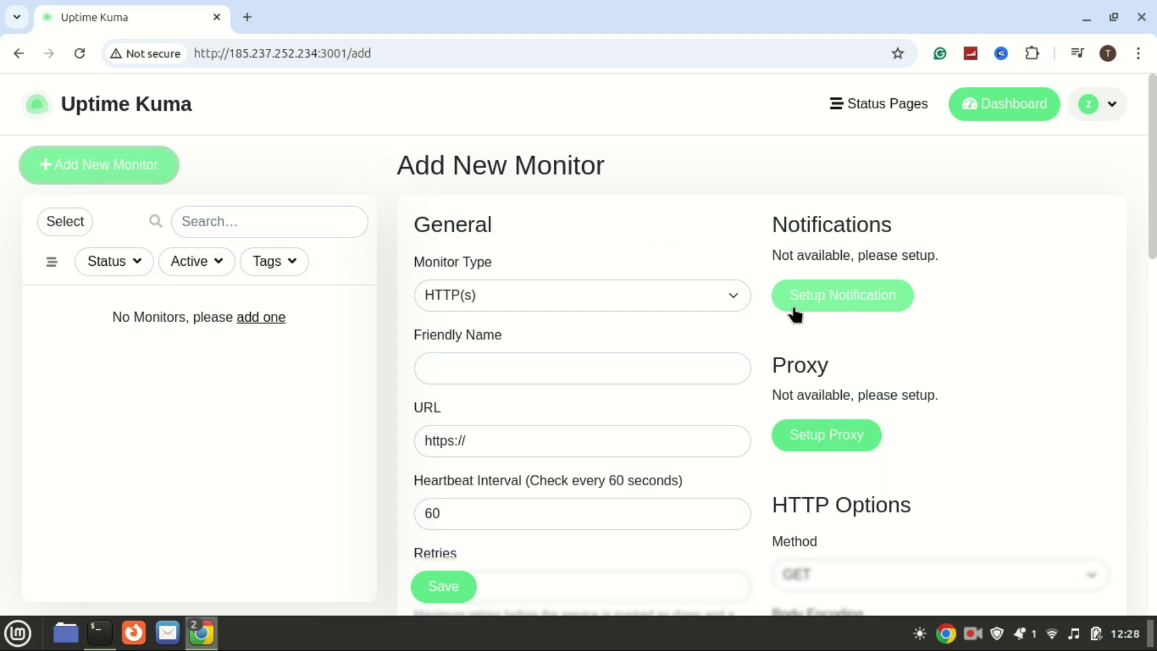
{"action": "left_click", "coordinate": [735, 292]}
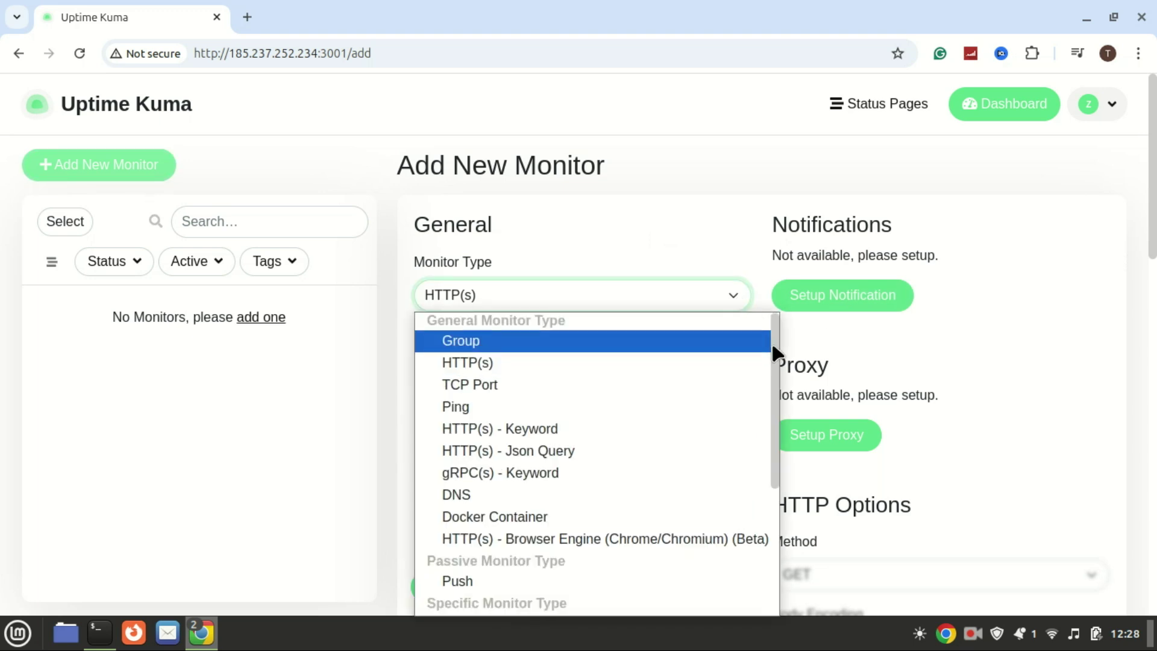
{"action": "mouse_move", "coordinate": [773, 344]}
{"action": "left_mouse_down"}
{"action": "mouse_move", "coordinate": [780, 529]}
{"action": "mouse_move", "coordinate": [782, 414]}
{"action": "mouse_move", "coordinate": [768, 356]}
{"action": "left_mouse_up"}
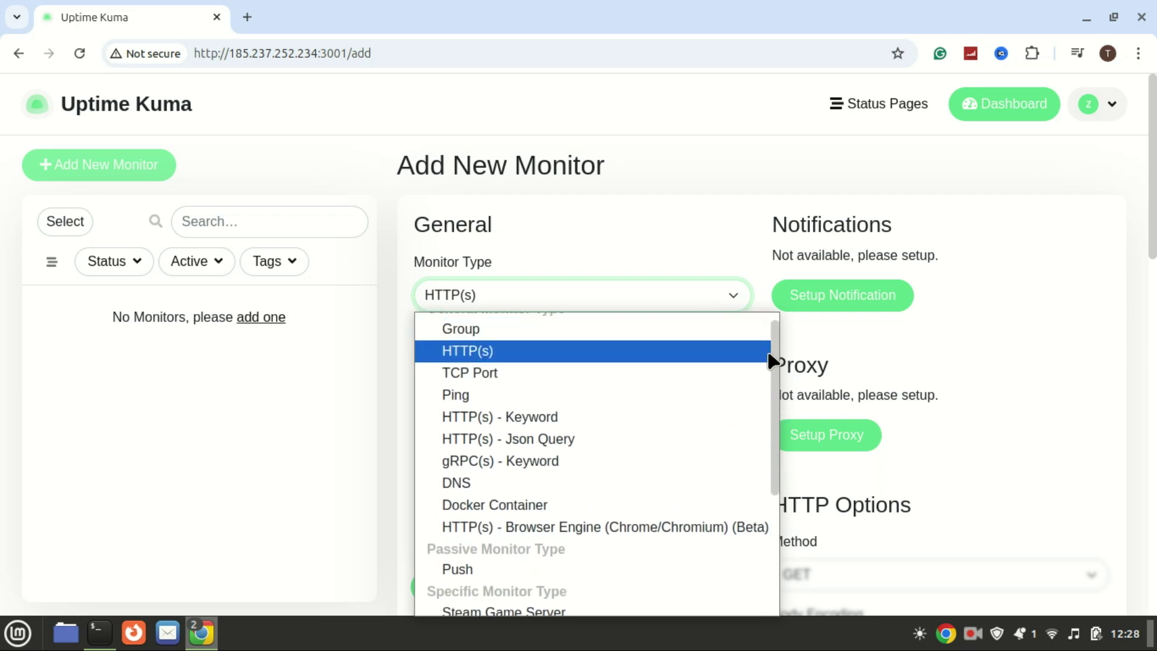
{"action": "left_click", "coordinate": [765, 355]}
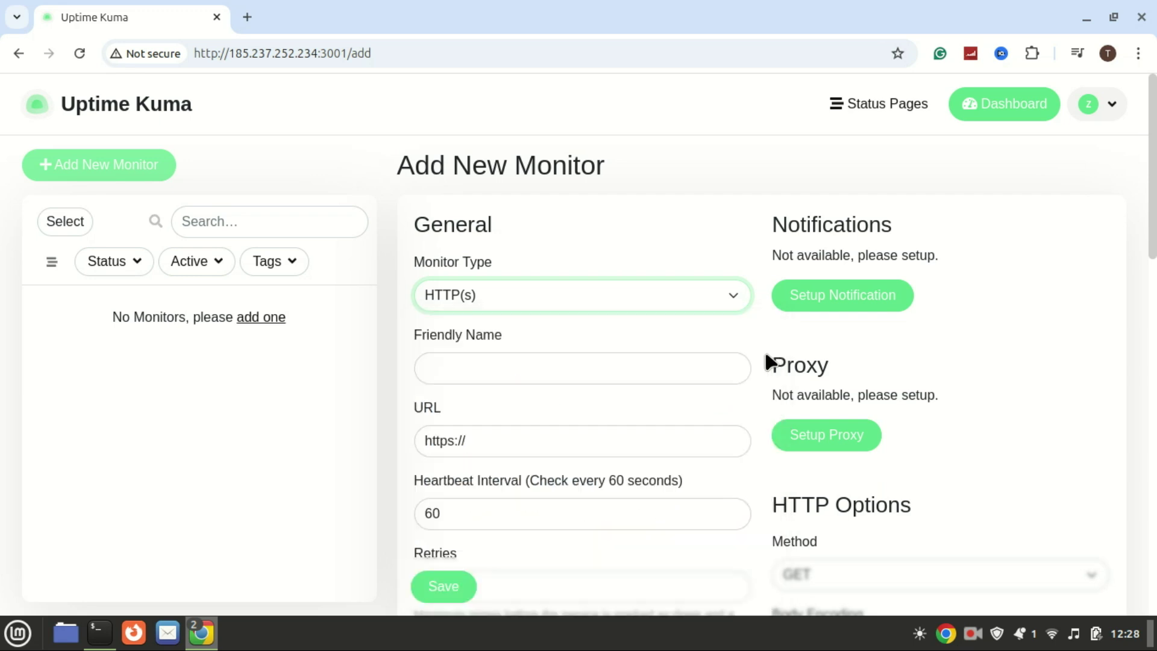
{"action": "left_click", "coordinate": [615, 370]}
{"action": "type", "text": "zacstech"}
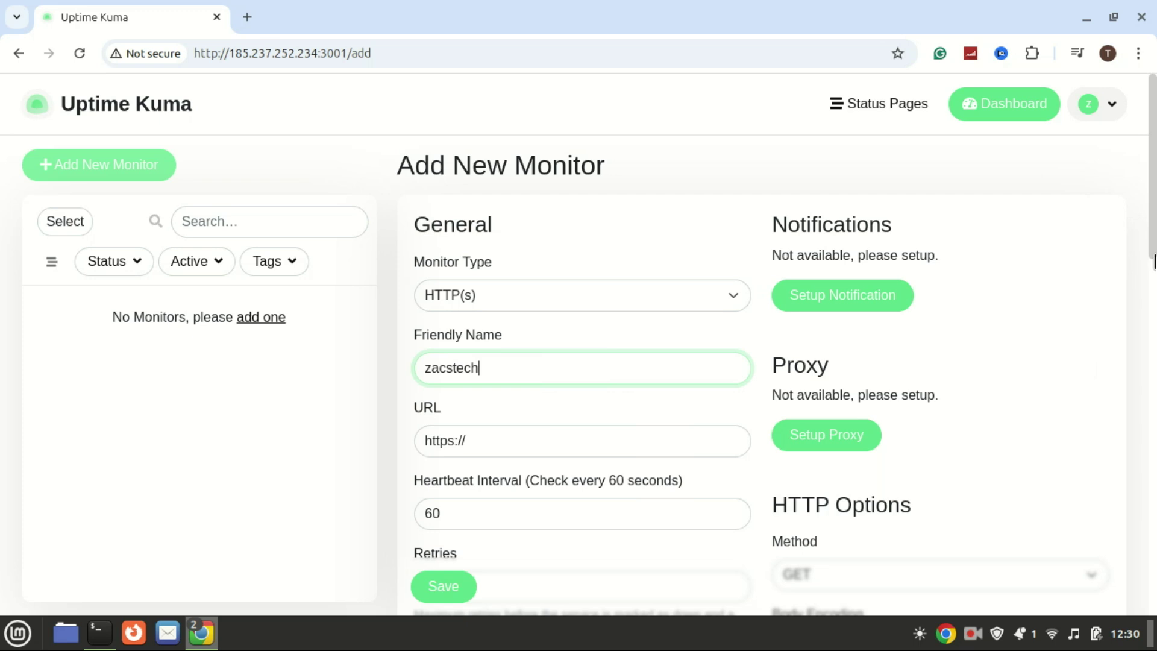
{"action": "left_click", "coordinate": [533, 445]}
{"action": "type", "text": "zacs-tech"}
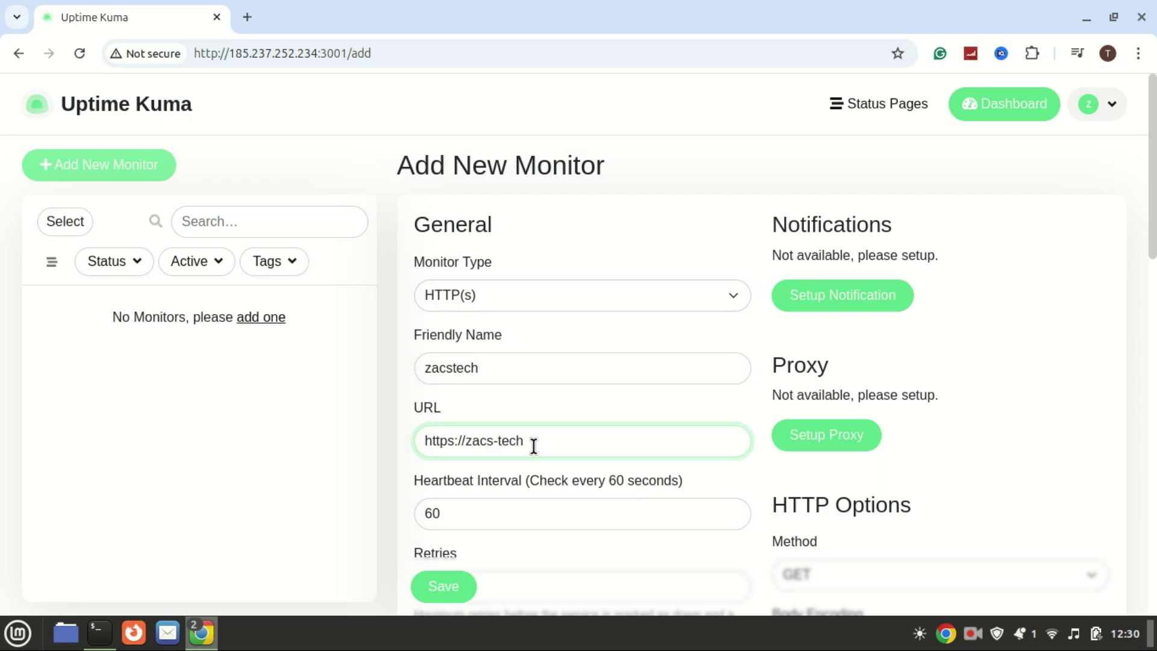
{"action": "type", "text": ".com"}
{"action": "left_click_drag", "start_coordinate": [1151, 216], "coordinate": [1154, 572]}
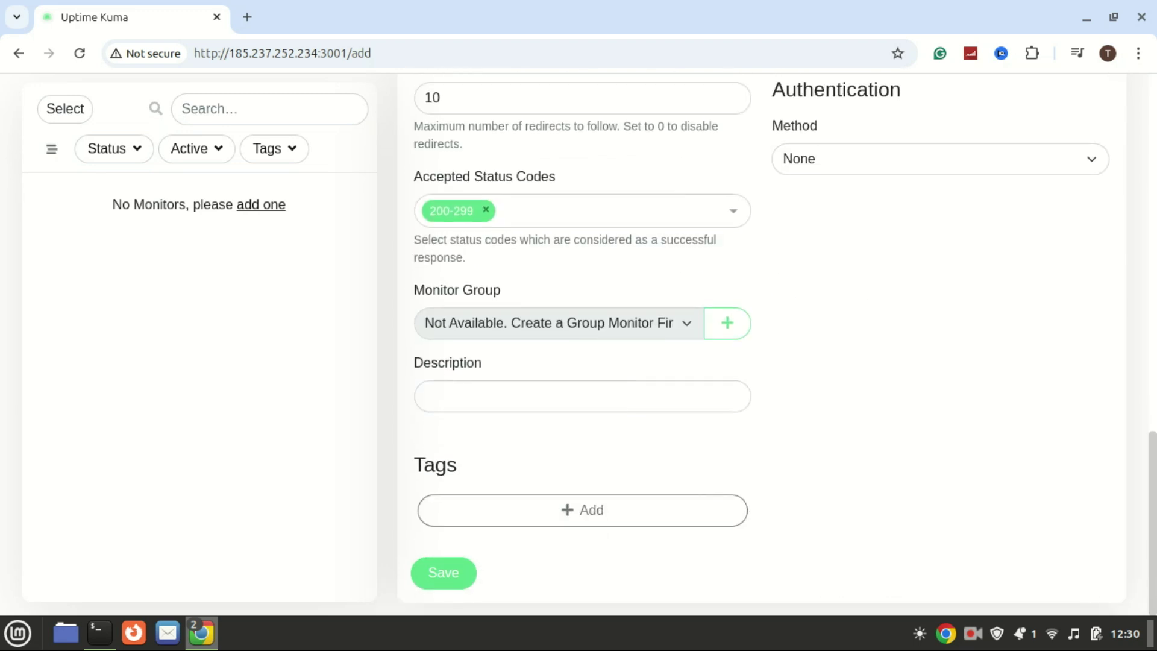
{"action": "left_click_drag", "start_coordinate": [1151, 467], "coordinate": [1128, 163]}
{"action": "double_click", "coordinate": [1129, 134]}
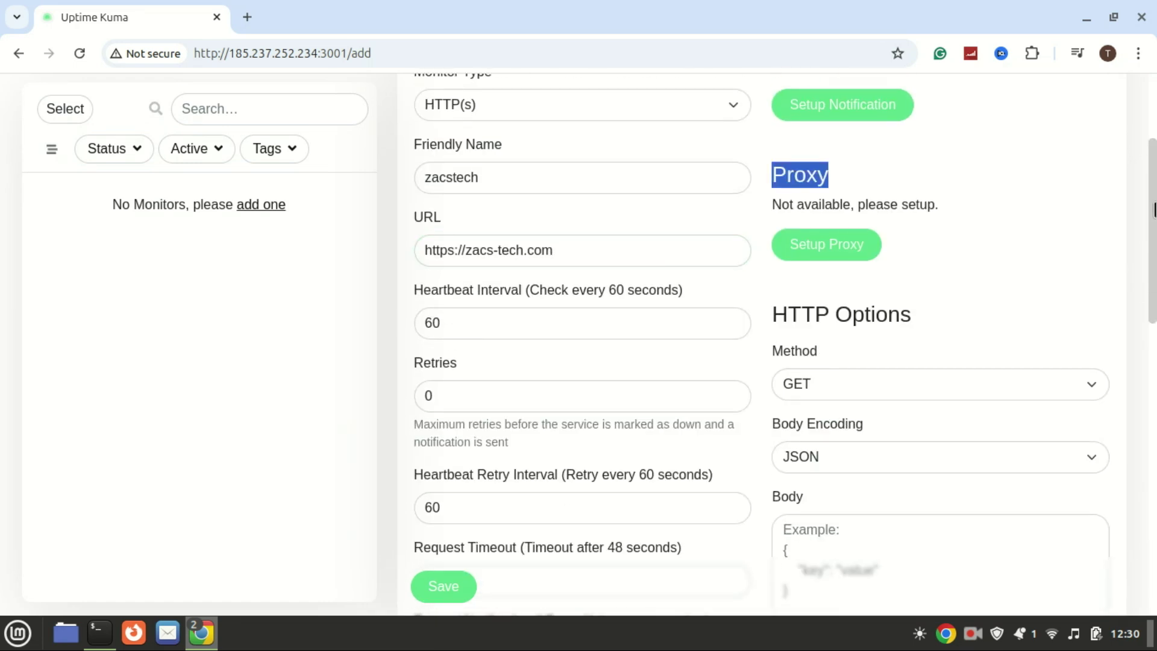
{"action": "scroll", "coordinate": [1129, 175], "scroll_direction": "up", "scroll_amount": 3}
{"action": "left_click", "coordinate": [1127, 180]}
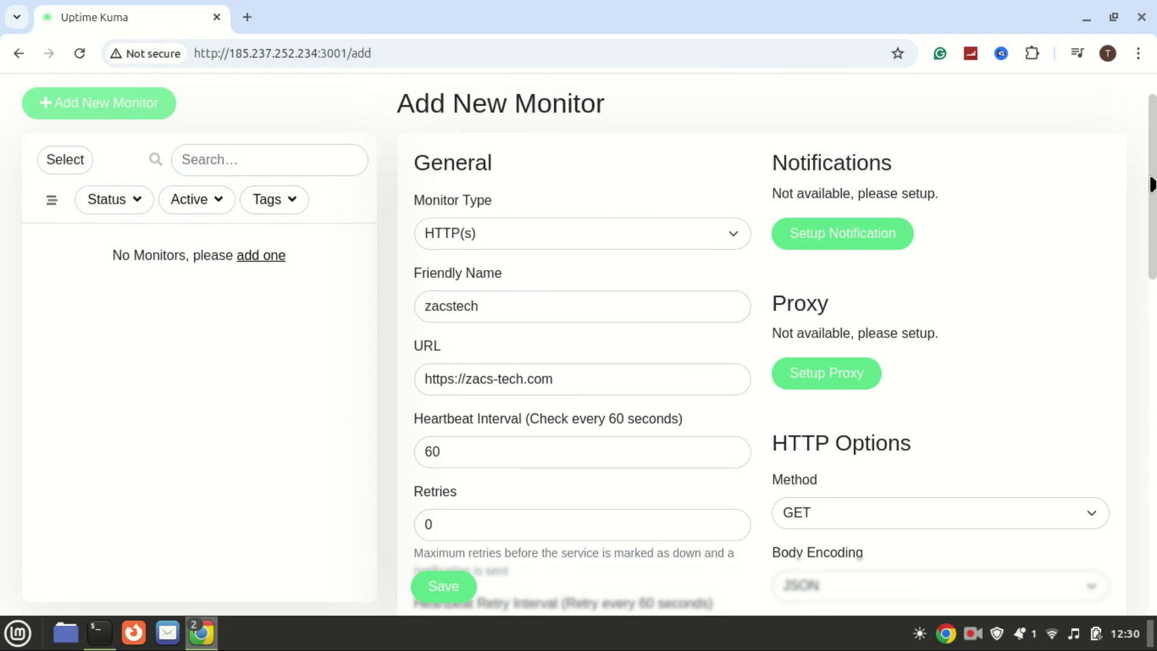
Set up a Discord notification and paste in its webhook URL
{"action": "left_click", "coordinate": [873, 234]}
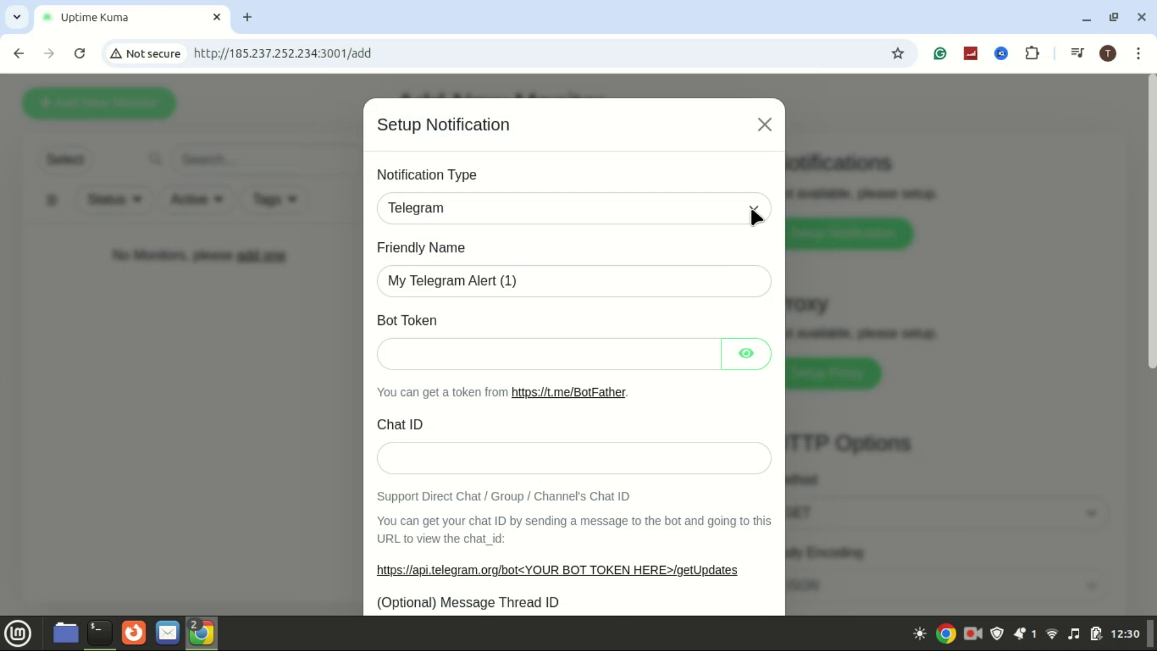
{"action": "left_click", "coordinate": [751, 211]}
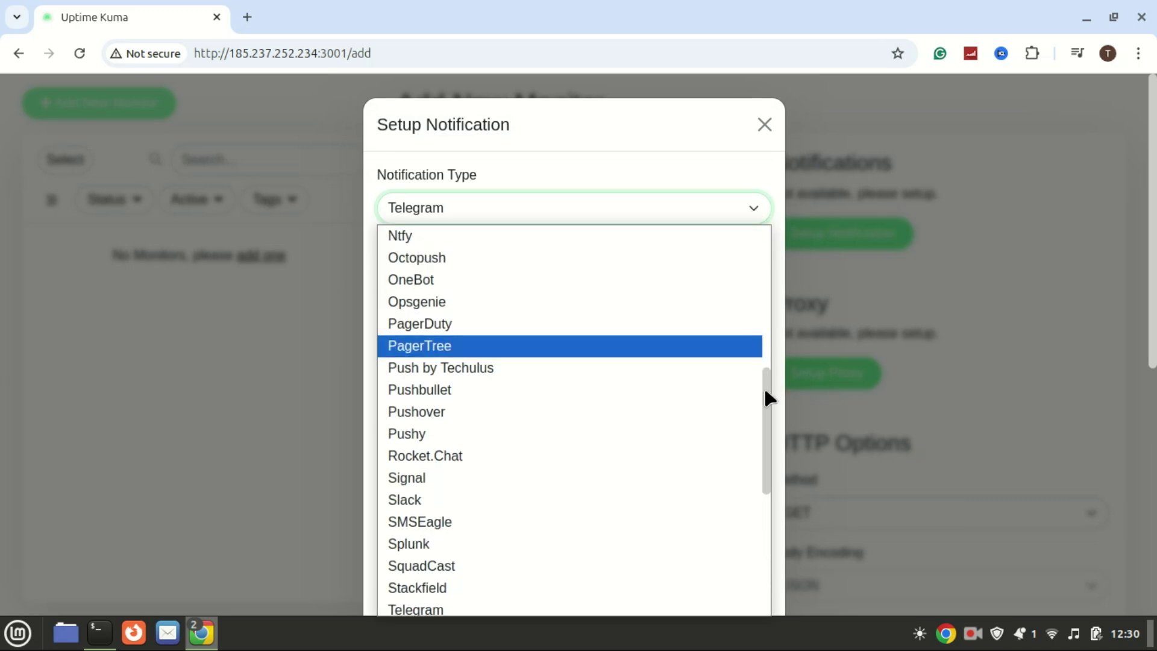
{"action": "key", "text": "c"}
{"action": "key", "text": "Return"}
{"action": "key", "text": "d"}
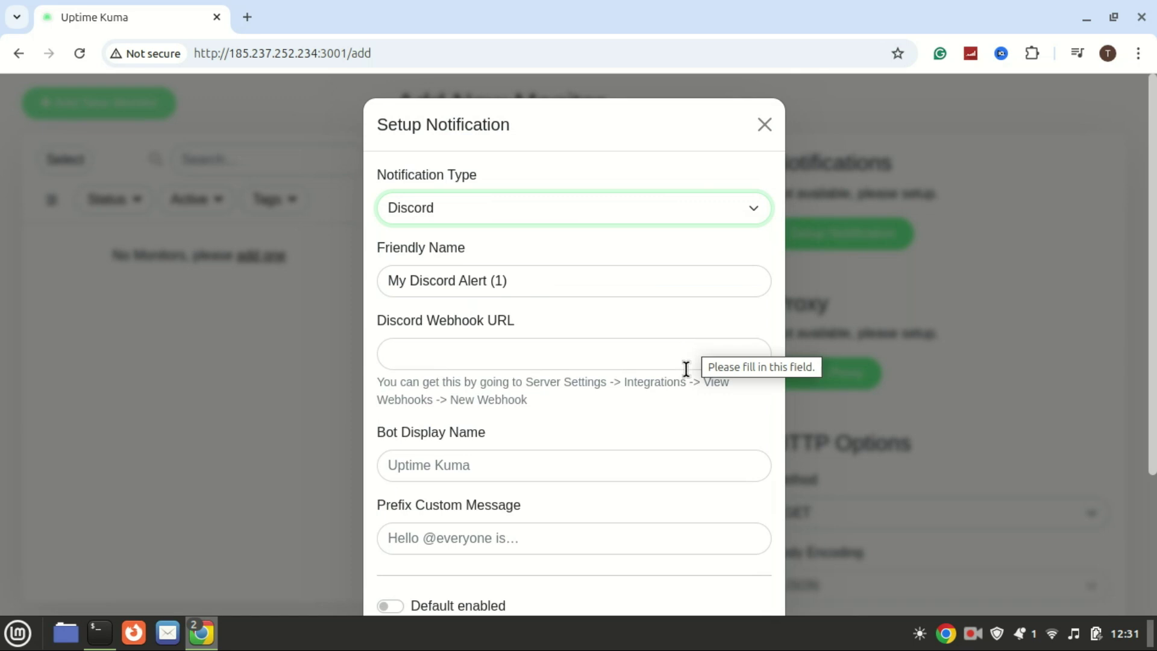
{"action": "left_click", "coordinate": [685, 368]}
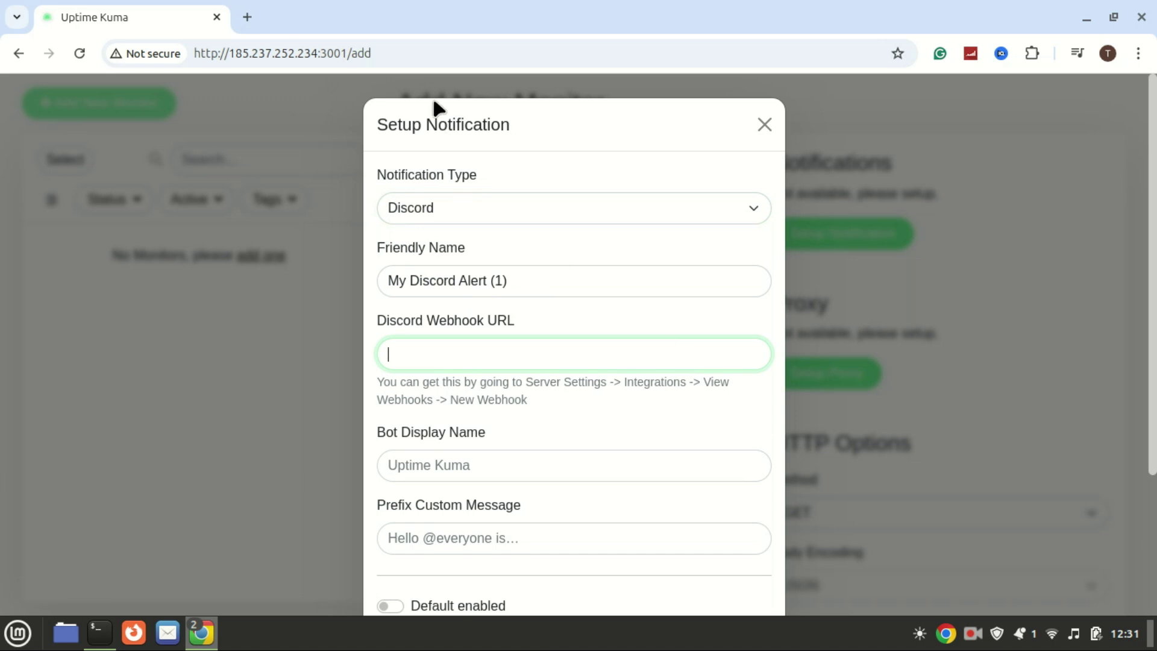
{"action": "type", "text": "https://discord.com/api/webhooks/example-hash"}
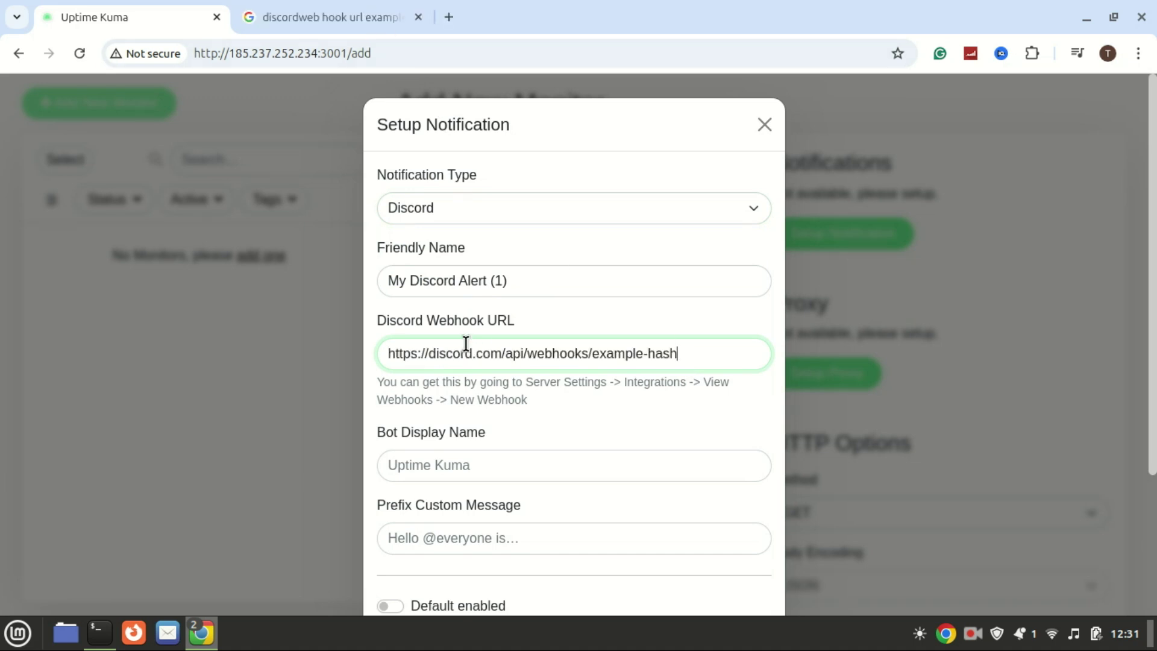
Save the Discord alert, then save the new zacstech HTTP(s) monitor
{"action": "scroll", "coordinate": [1138, 404], "scroll_direction": "down", "scroll_amount": 3}
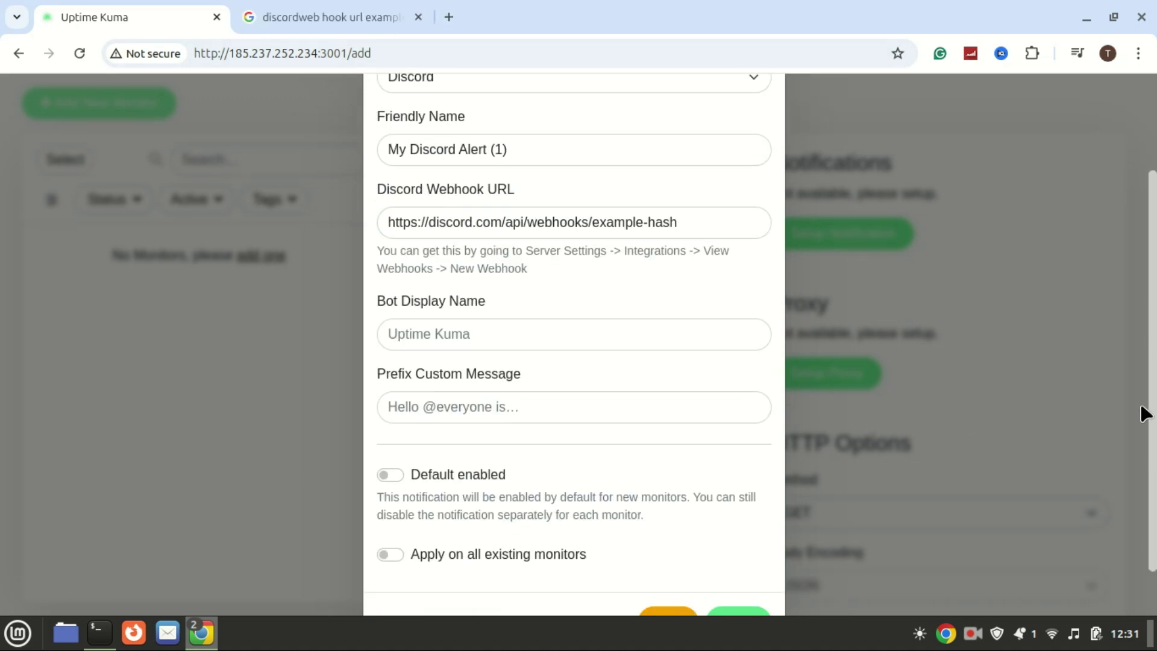
{"action": "left_click", "coordinate": [739, 561]}
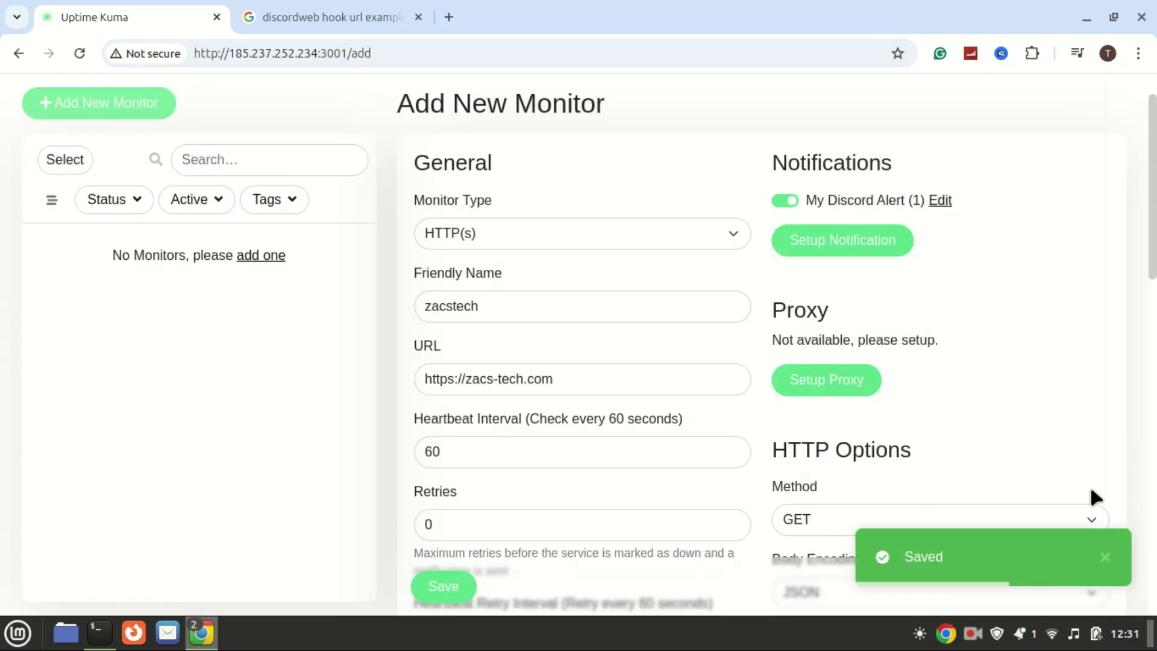
{"action": "left_click", "coordinate": [1106, 558]}
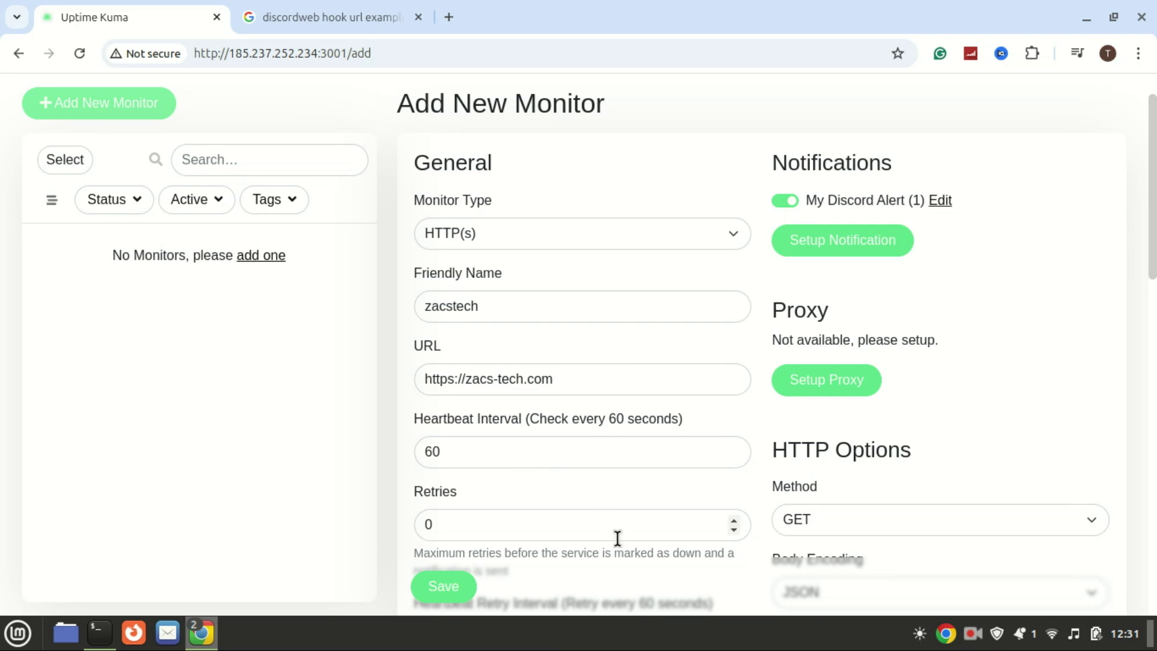
{"action": "scroll", "coordinate": [1155, 253], "scroll_direction": "down", "scroll_amount": 1}
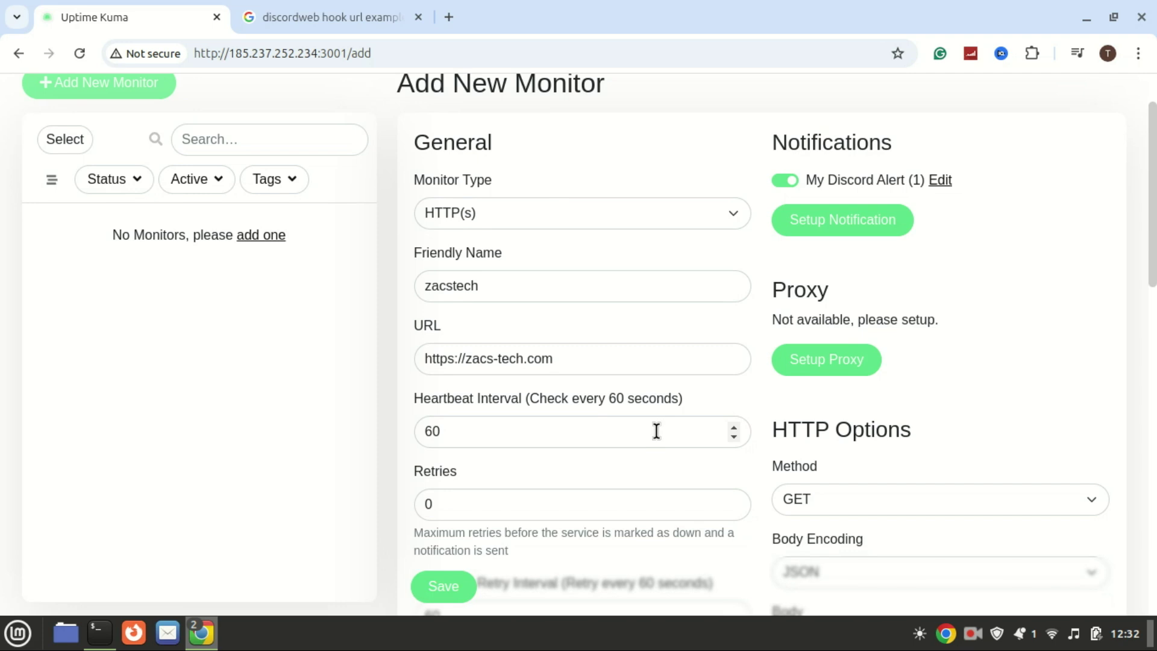
{"action": "left_click", "coordinate": [461, 592]}
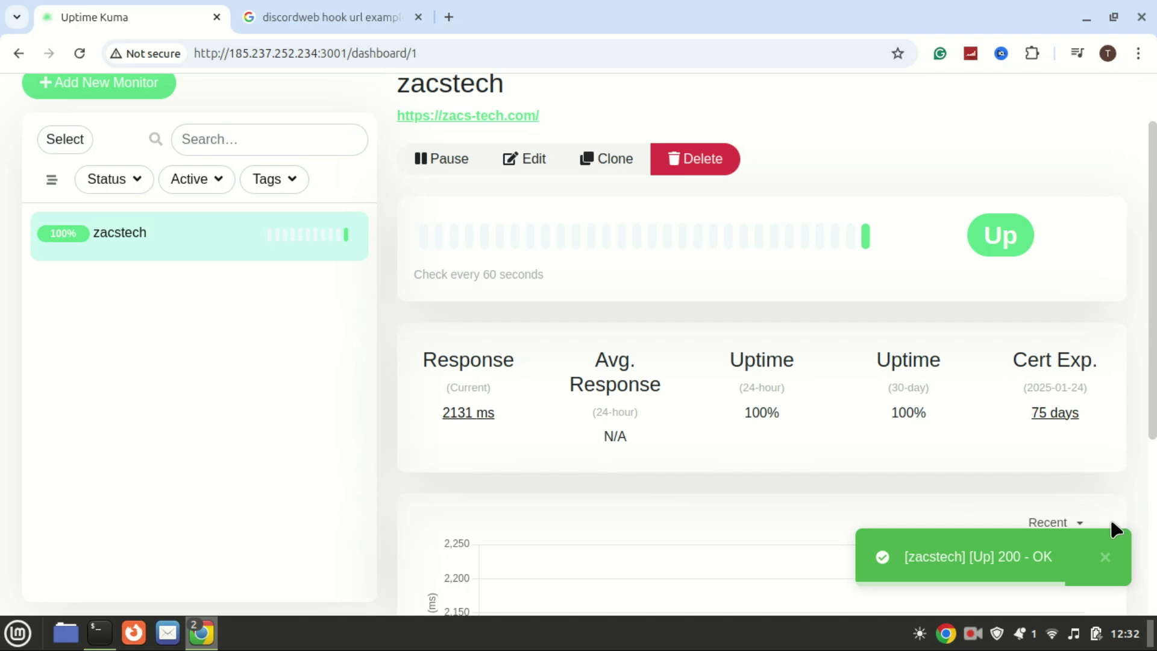
Check the certificate's days-to-expiry and scroll to the zacs-tech.com Certificate Info
{"action": "double_click", "coordinate": [1027, 414]}
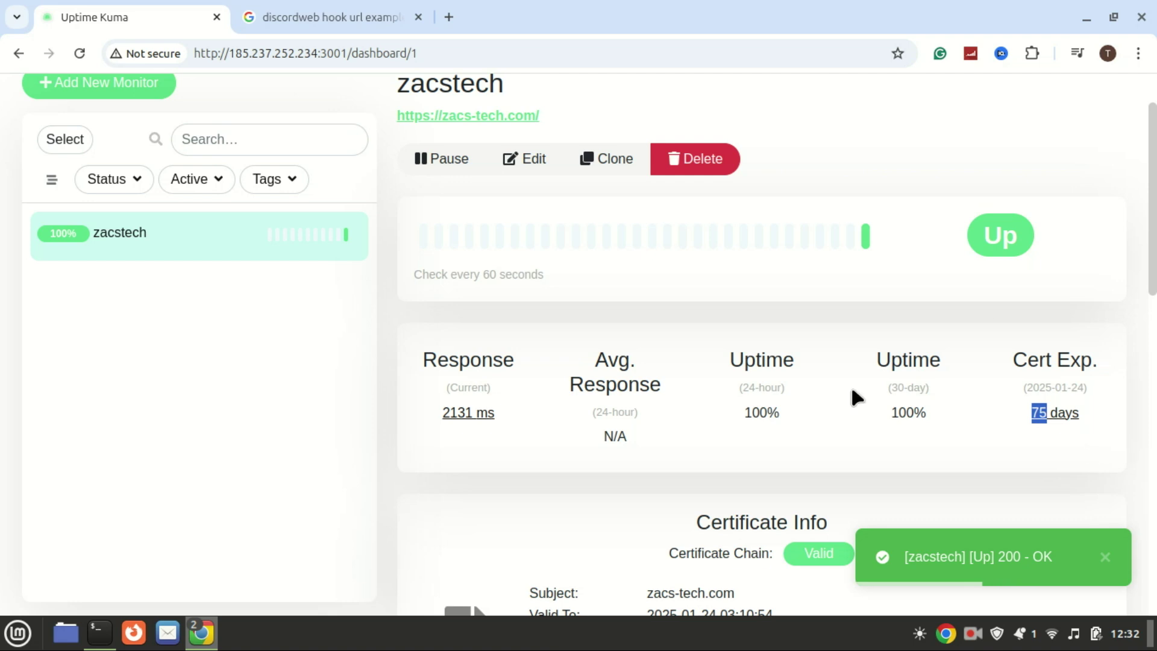
{"action": "left_click", "coordinate": [1152, 258]}
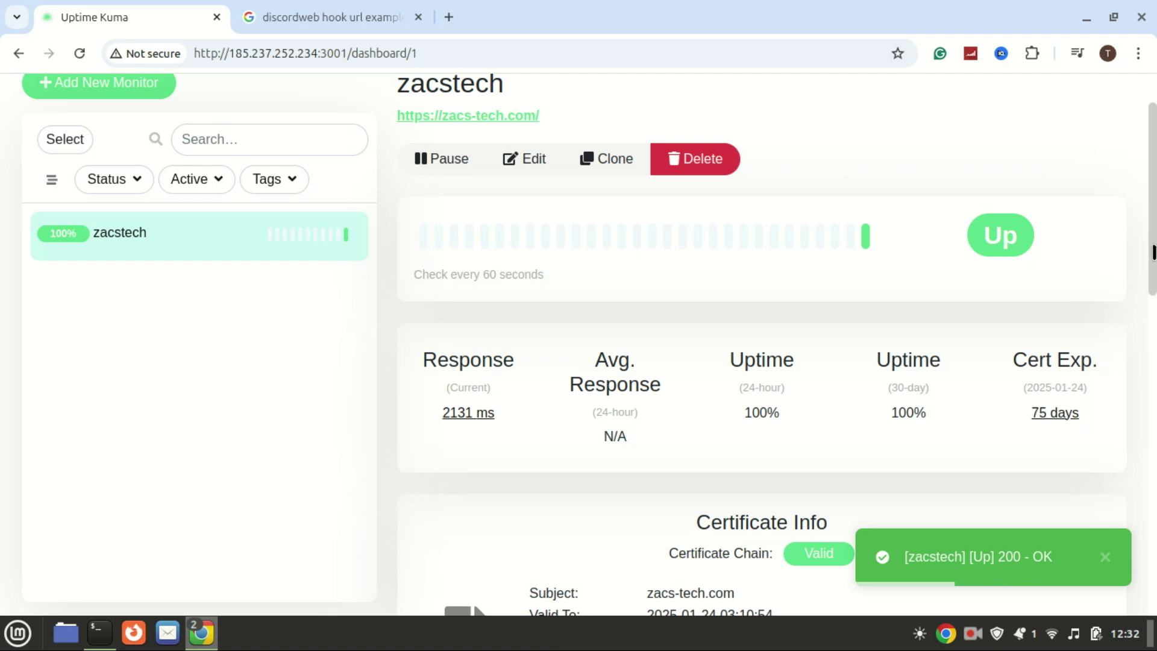
{"action": "left_click_drag", "start_coordinate": [1153, 257], "coordinate": [1152, 229]}
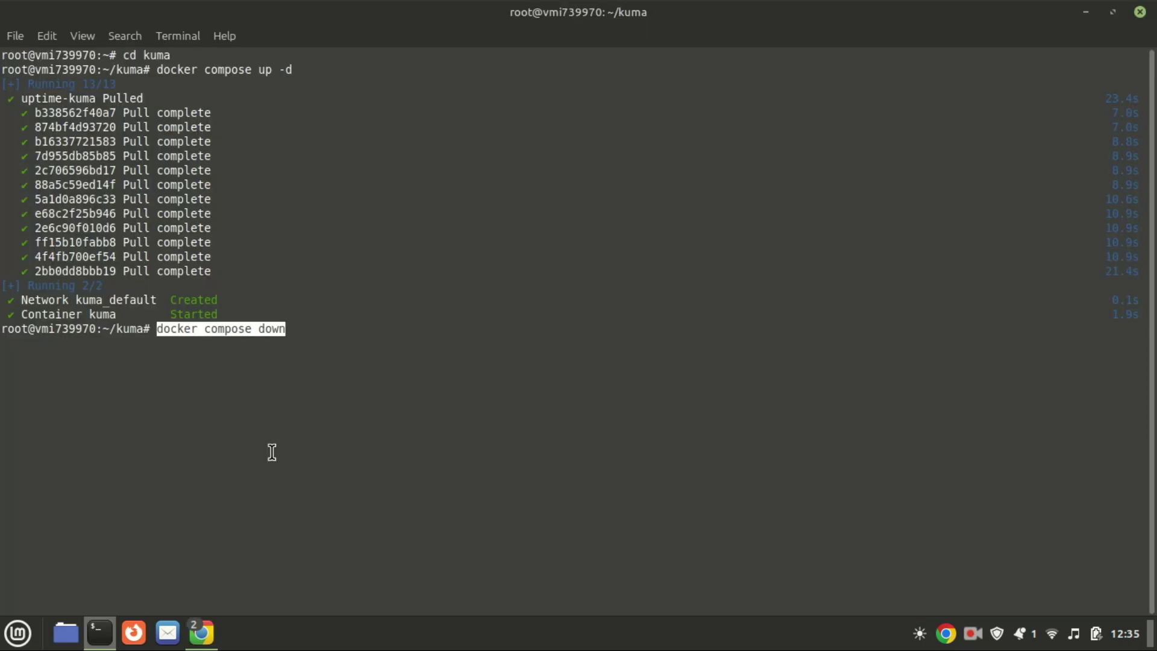
Run 'docker compose down', then open docker-compose.yml in nano
{"action": "key", "text": "End"}
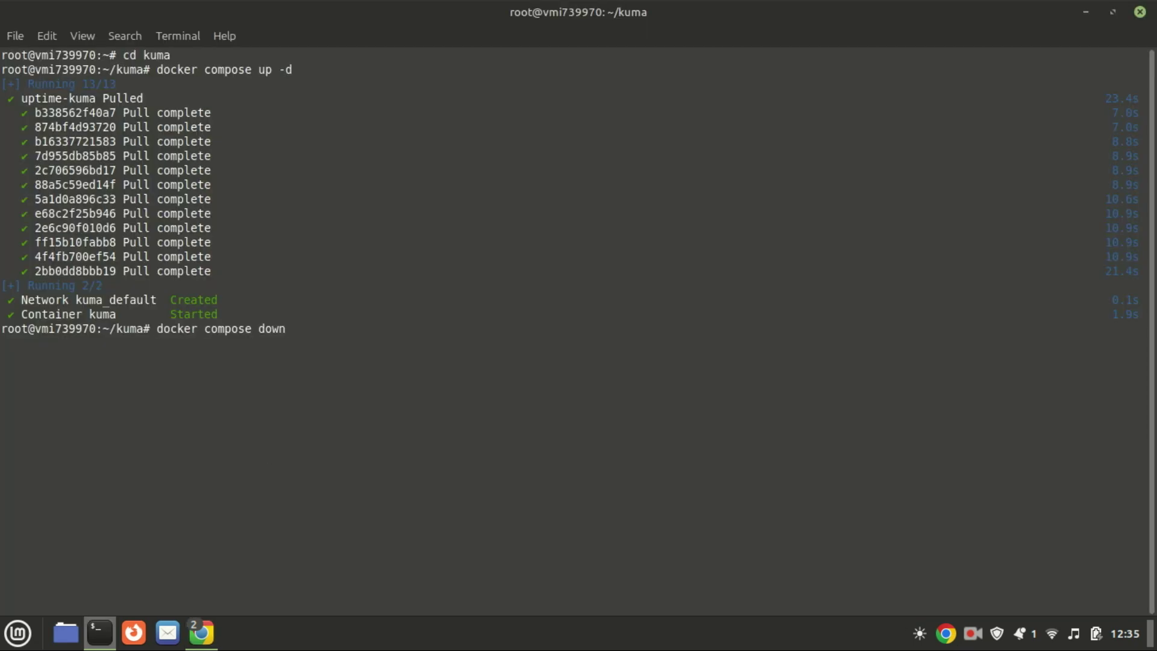
{"action": "key", "text": "Return"}
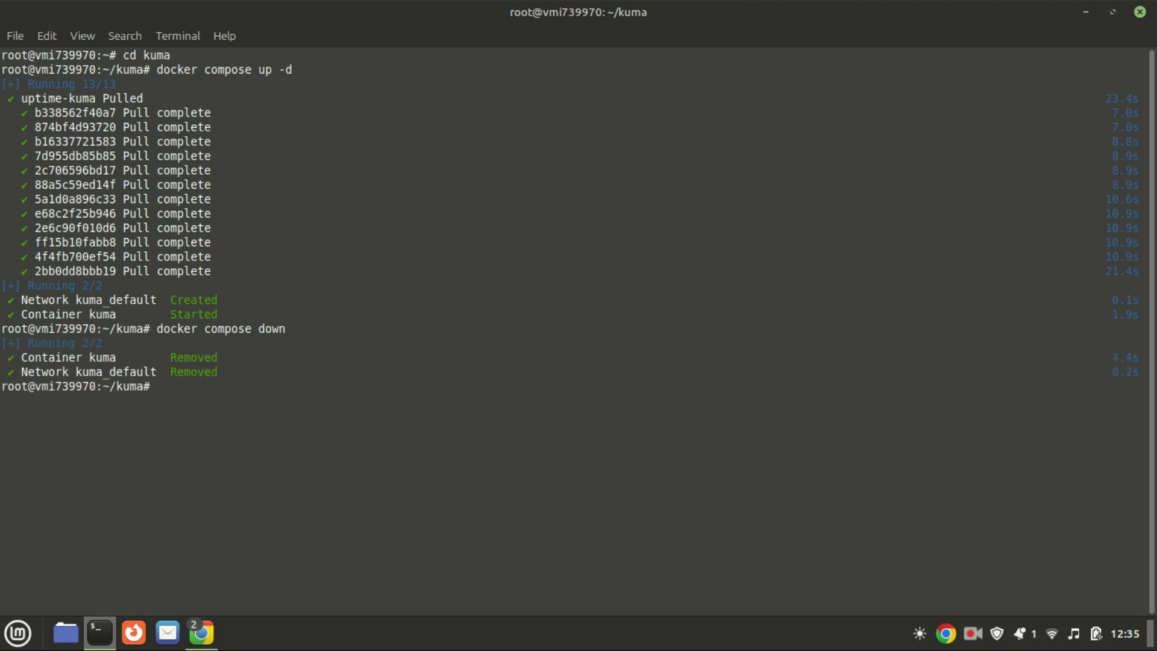
{"action": "type", "text": "nano docker-compose.yml"}
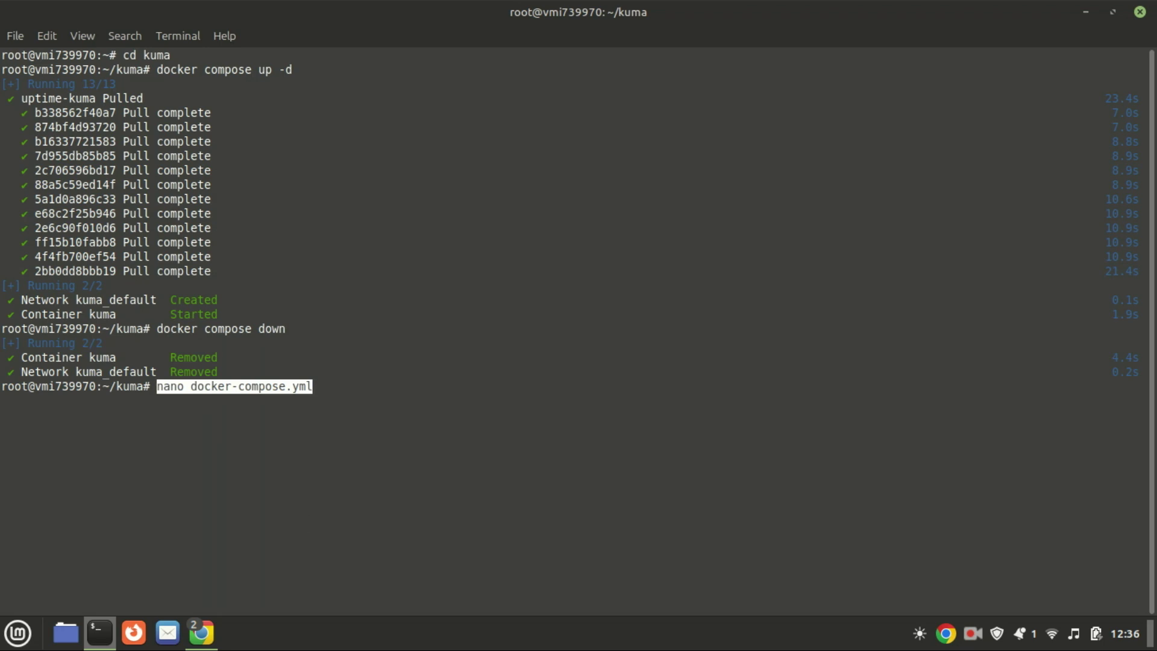
{"action": "key", "text": "End"}
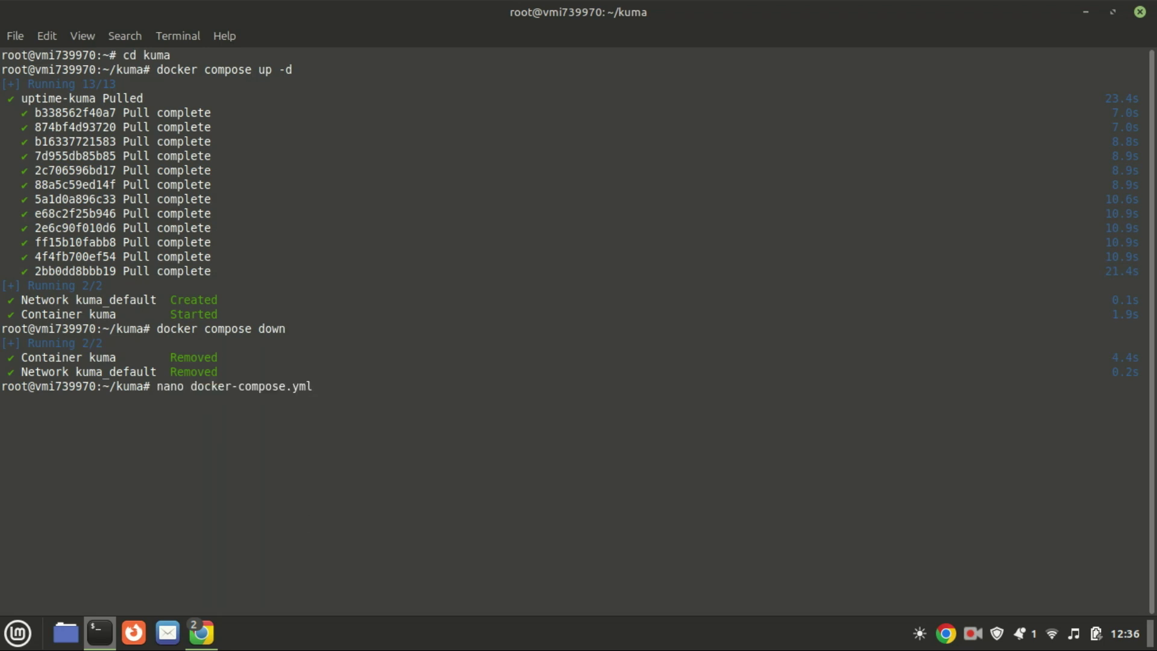
{"action": "key", "text": "Return"}
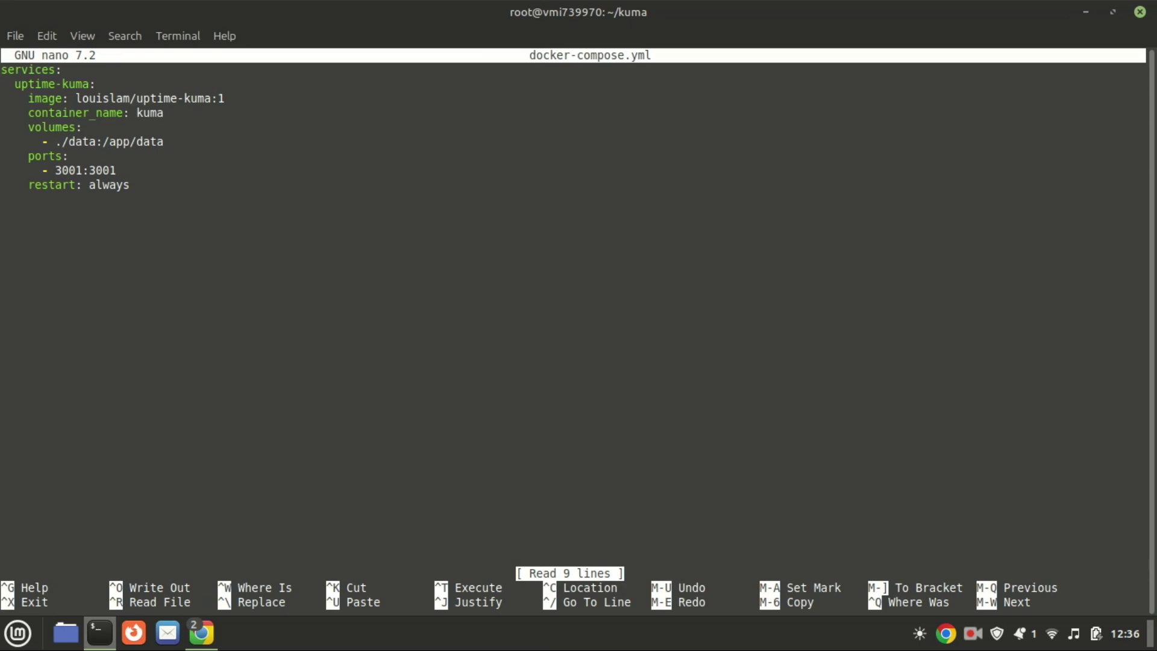
Add the /var/run/docker.sock:/var/run/docker.sock volume under ./data:/app/data and save the file
{"action": "left_click", "coordinate": [139, 141]}
{"action": "key", "text": "Right"}
{"action": "key", "text": "Right"}
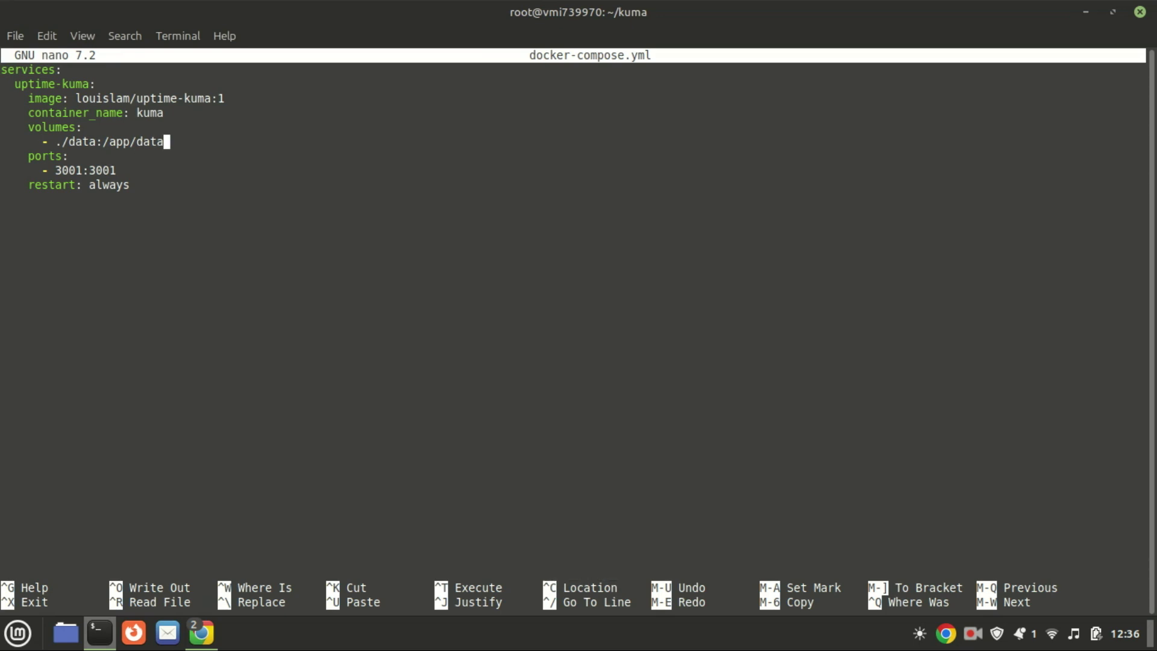
{"action": "key", "text": "Return"}
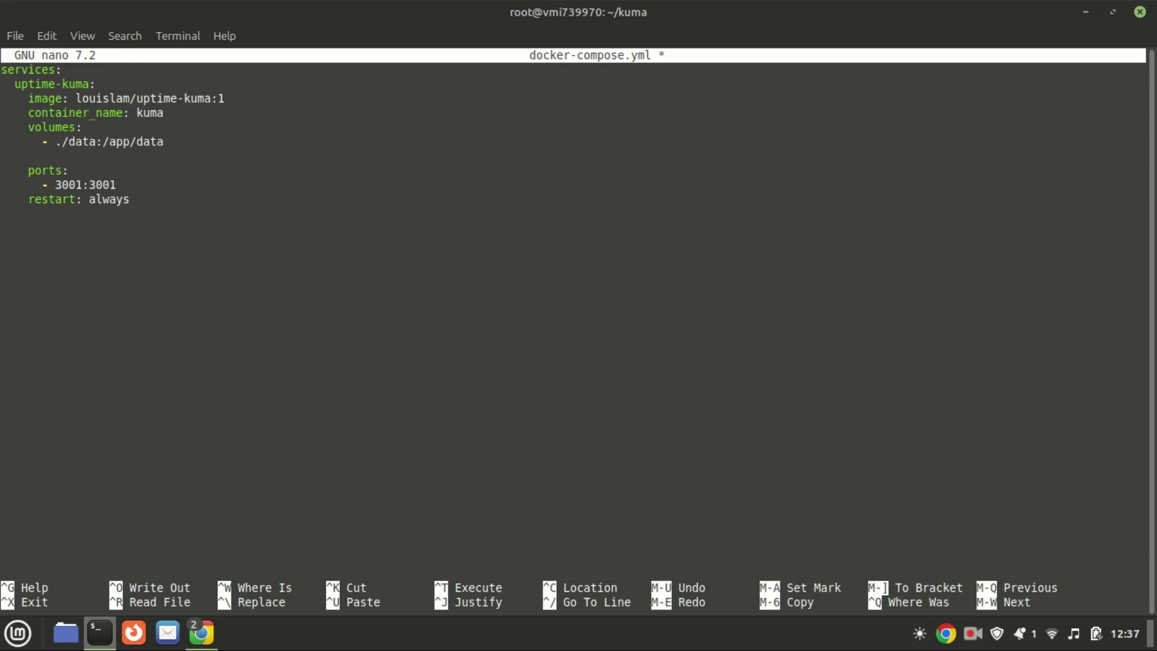
{"action": "right_click", "coordinate": [98, 165]}
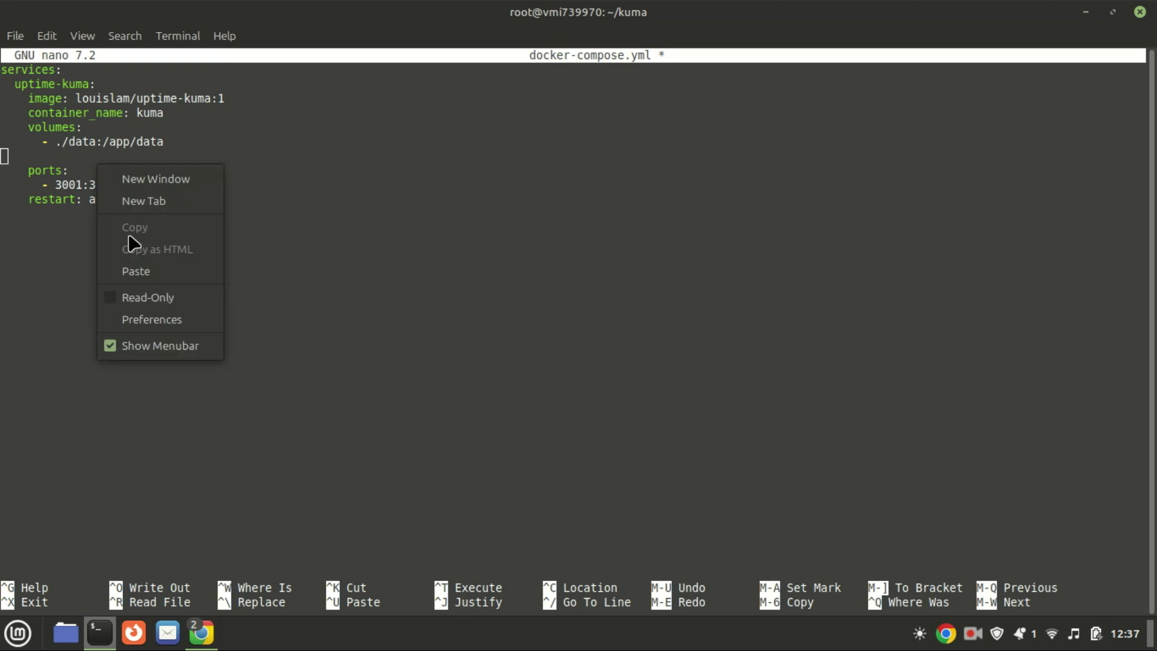
{"action": "left_click", "coordinate": [140, 275]}
{"action": "key", "text": "Home"}
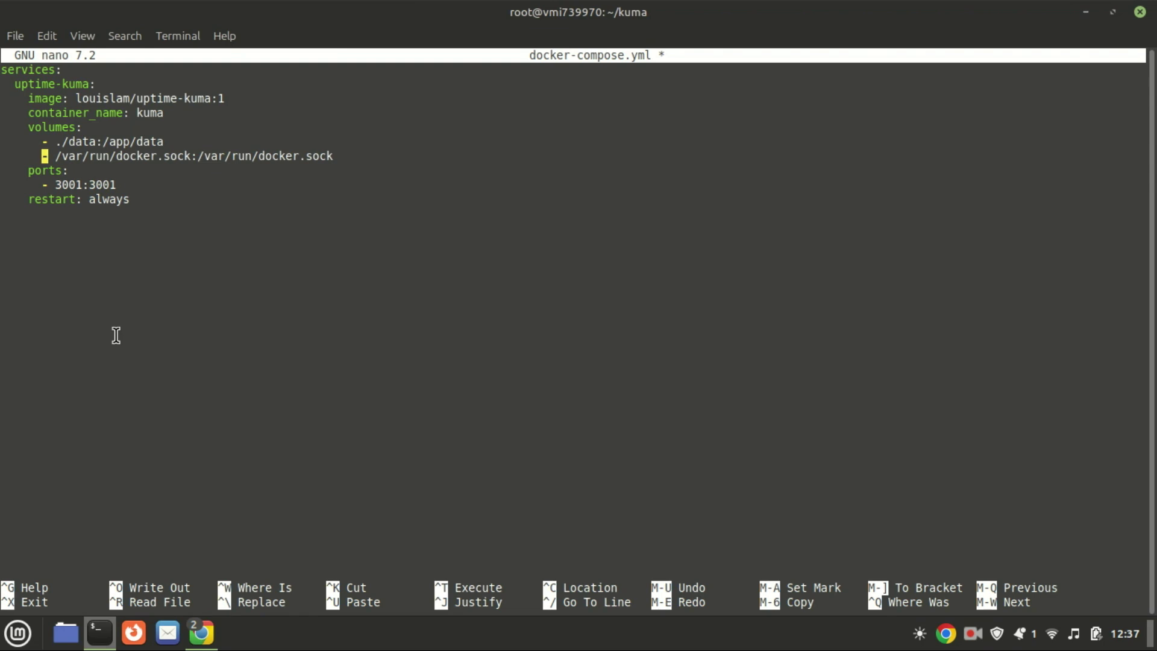
{"action": "key", "text": "ctrl+x"}
{"action": "key", "text": "y"}
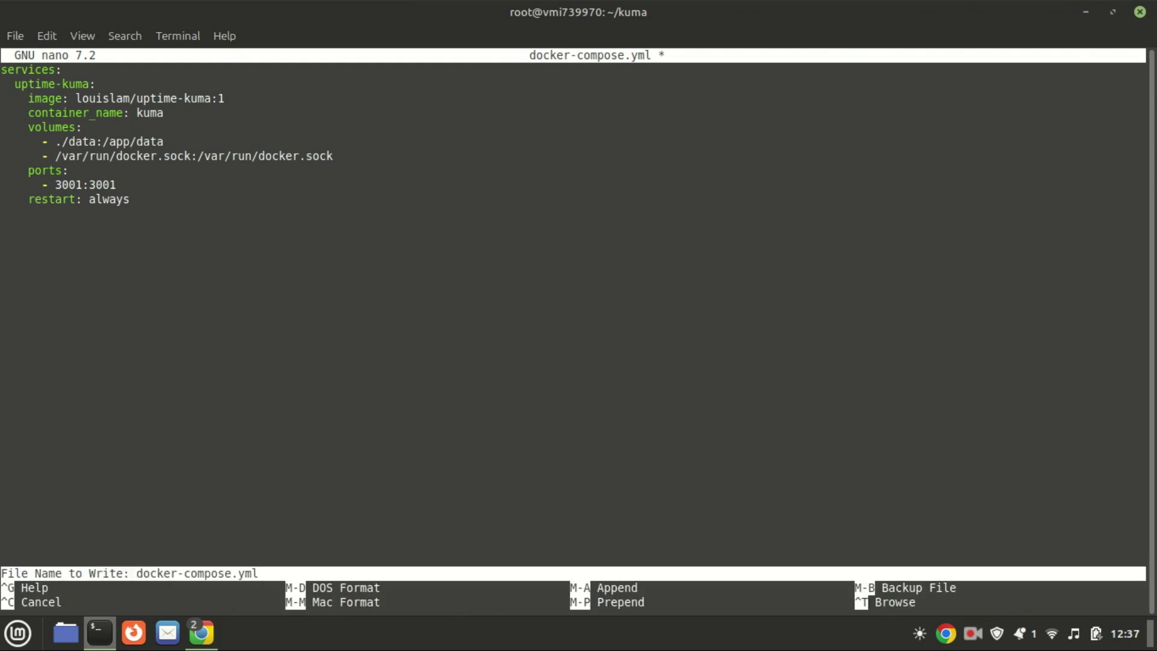
{"action": "key", "text": "Return"}
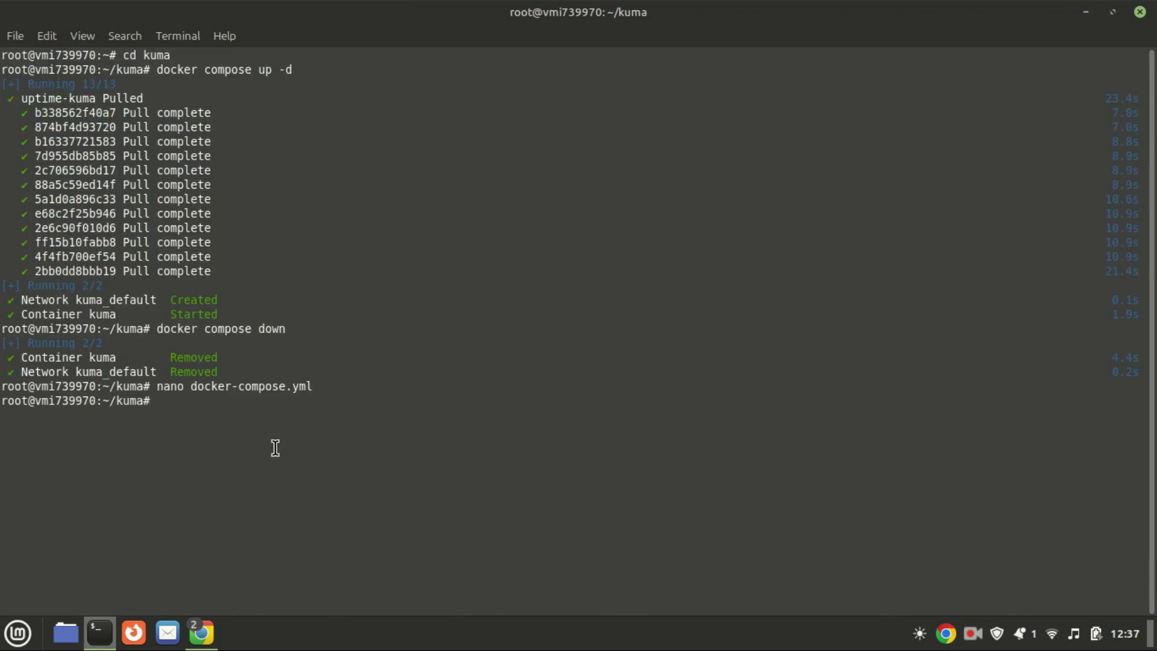
Restart the kuma container with 'docker compose up -d'
{"action": "key", "text": "Up"}
{"action": "key", "text": "Up"}
{"action": "key", "text": "Up"}
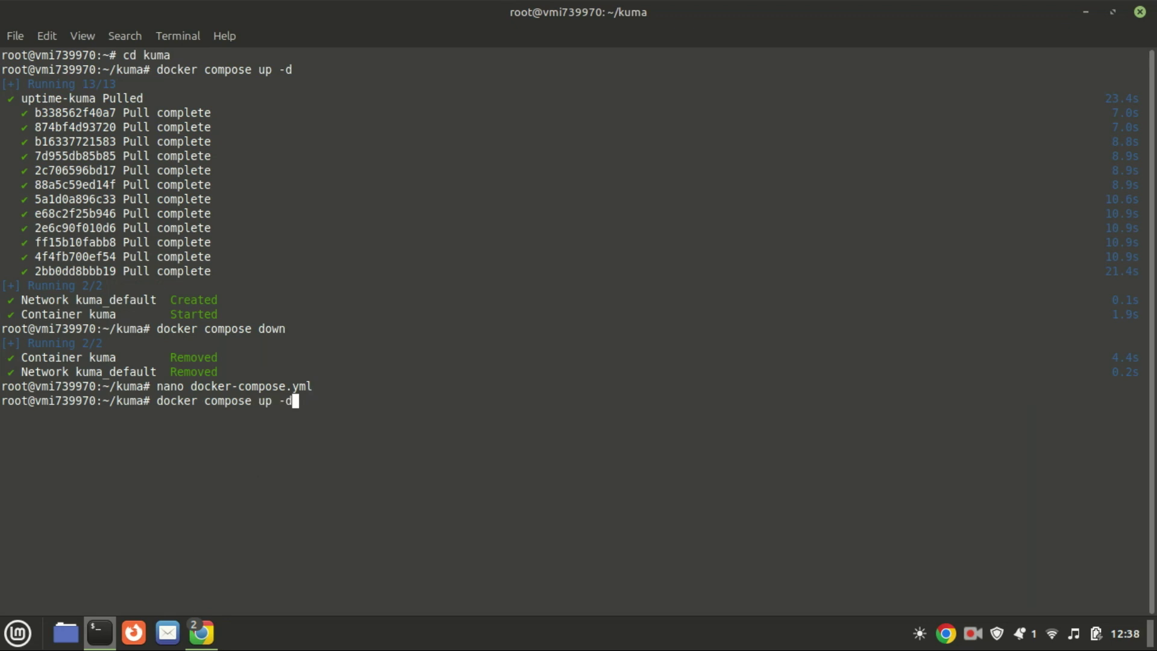
{"action": "key", "text": "Return"}
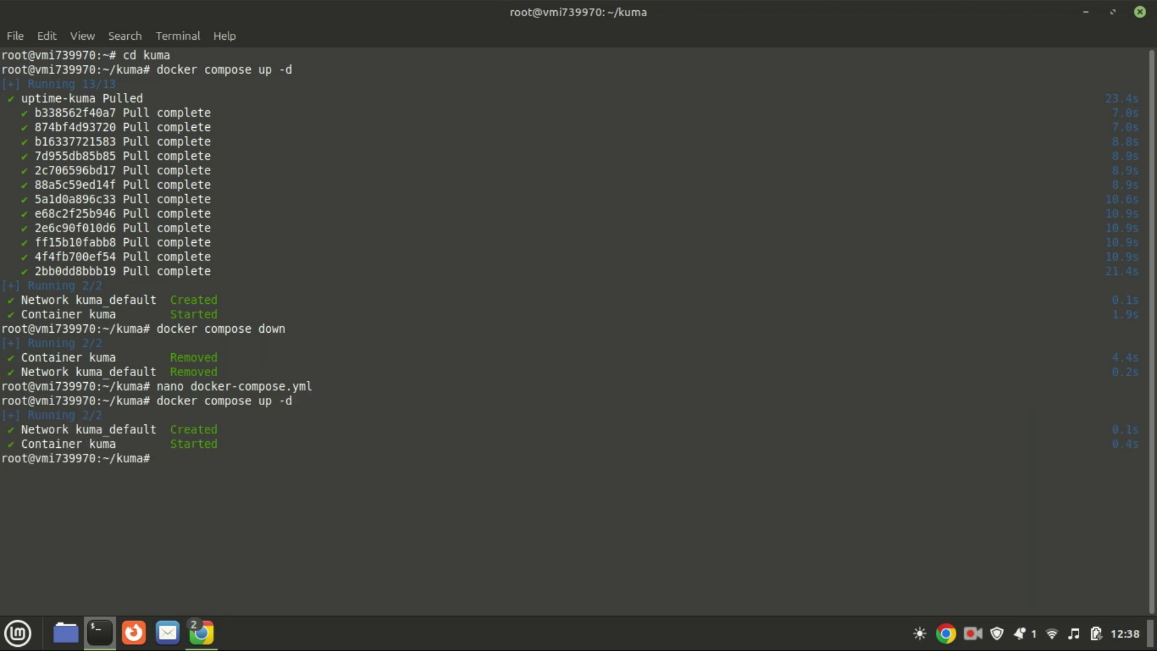
{"action": "key", "text": "alt+Tab"}
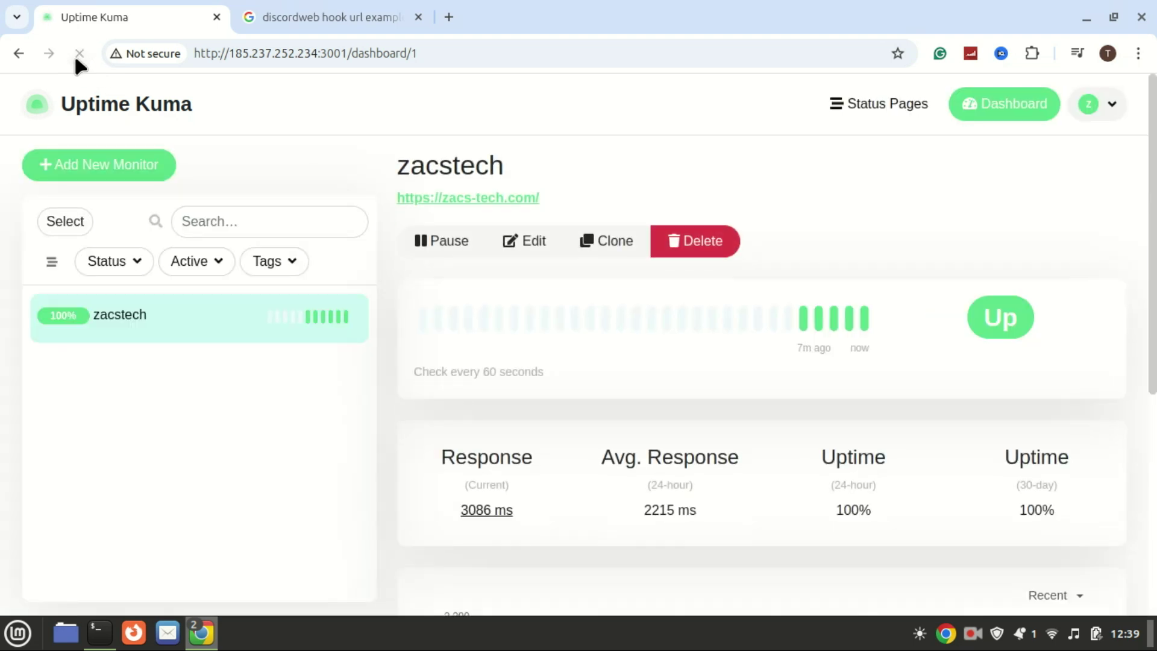
Open the Docker Hosts section of the Uptime Kuma settings
{"action": "left_click", "coordinate": [1112, 103]}
{"action": "left_click", "coordinate": [1061, 218]}
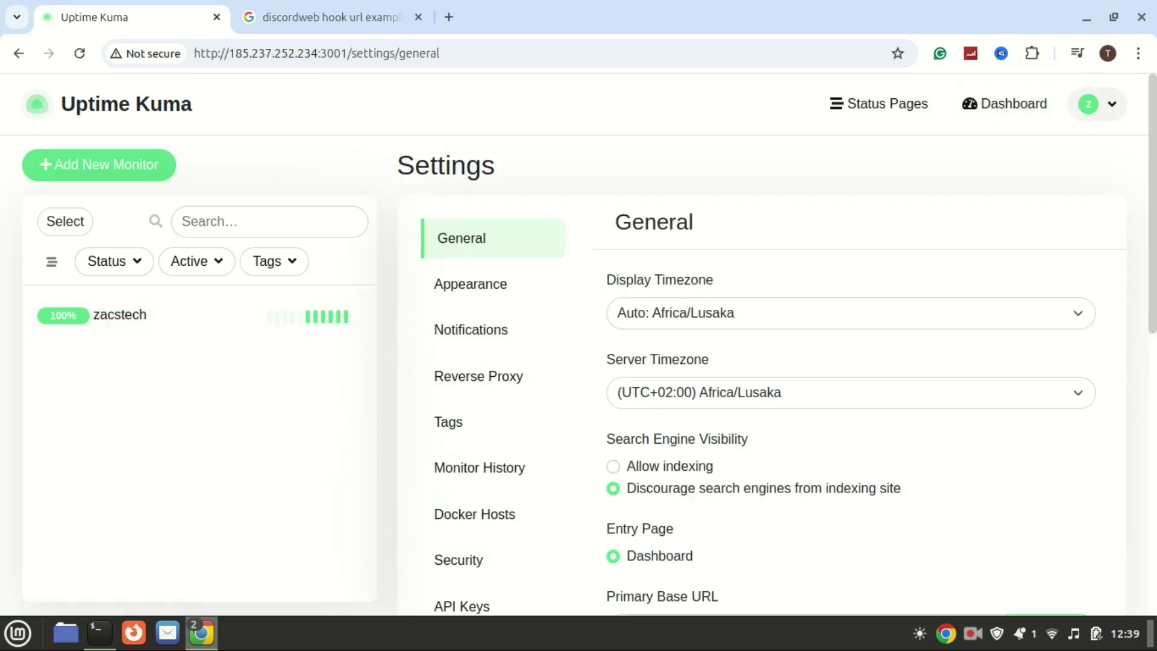
{"action": "scroll", "coordinate": [641, 331], "scroll_direction": "down", "scroll_amount": 3}
{"action": "left_click", "coordinate": [504, 327]}
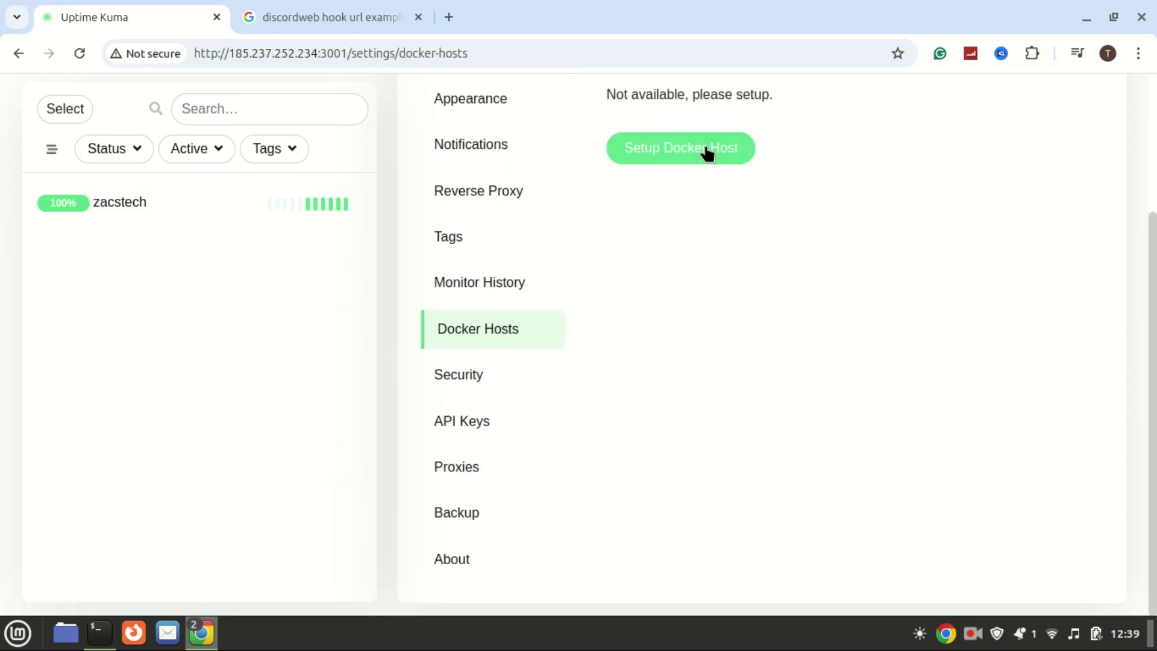
{"action": "left_click_drag", "start_coordinate": [1150, 295], "coordinate": [1153, 244]}
Create Docker host 'Docker' on socket /var/run/docker.sock, test the connection, and save
{"action": "left_click", "coordinate": [723, 220]}
{"action": "left_click", "coordinate": [431, 194]}
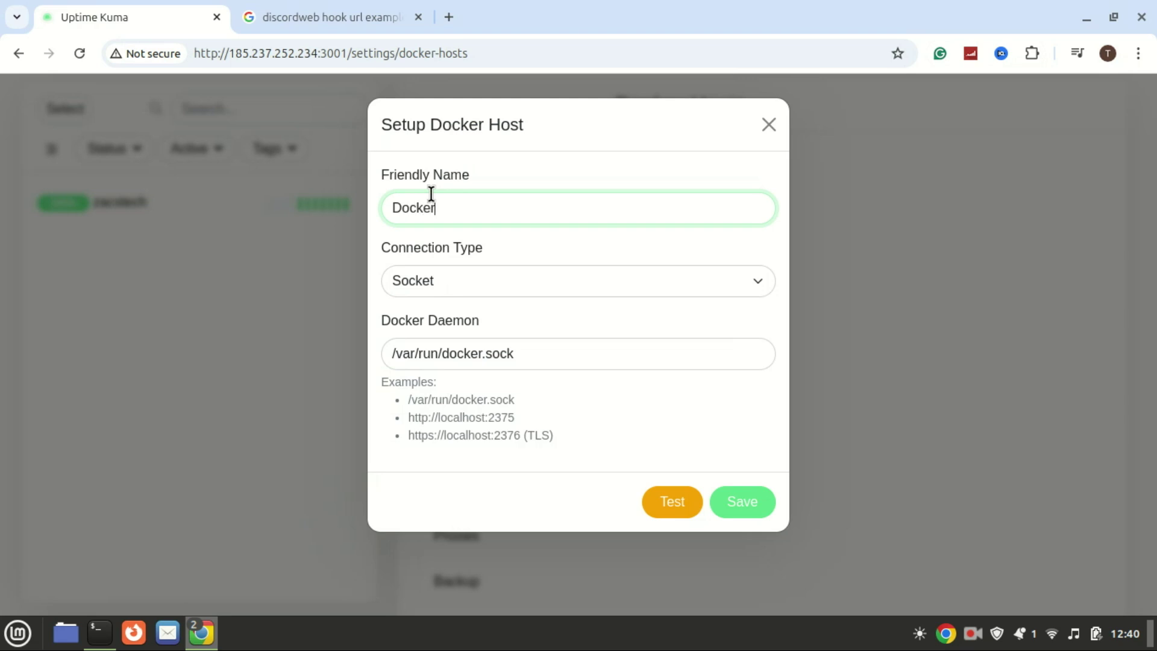
{"action": "left_click", "coordinate": [675, 505]}
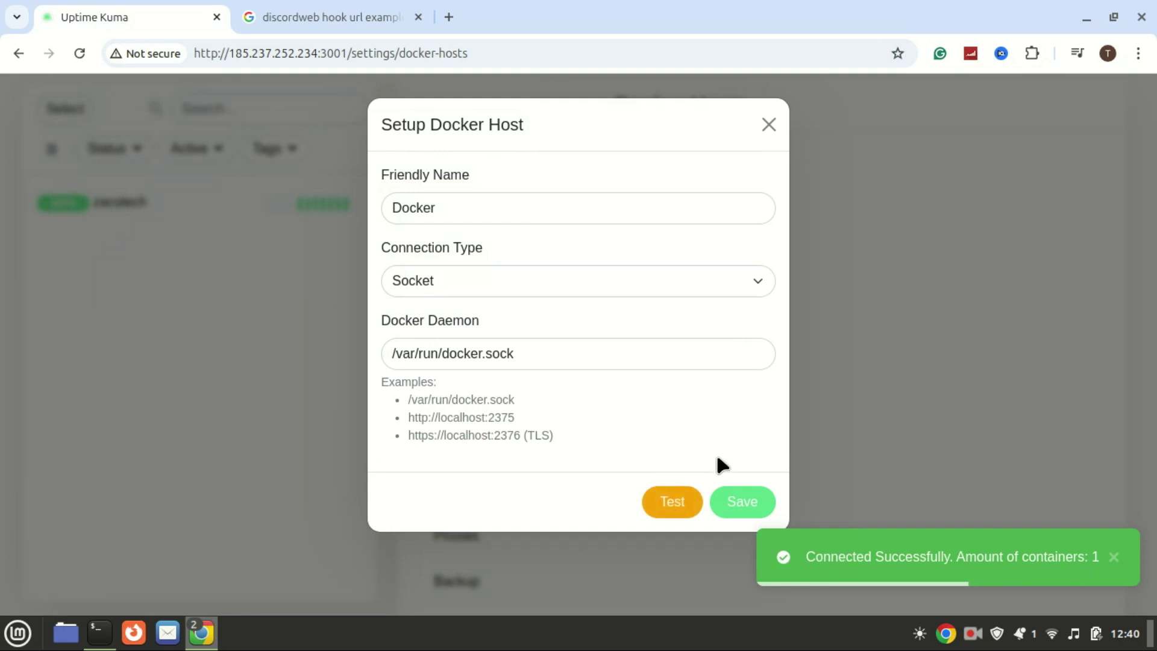
{"action": "left_click", "coordinate": [745, 508]}
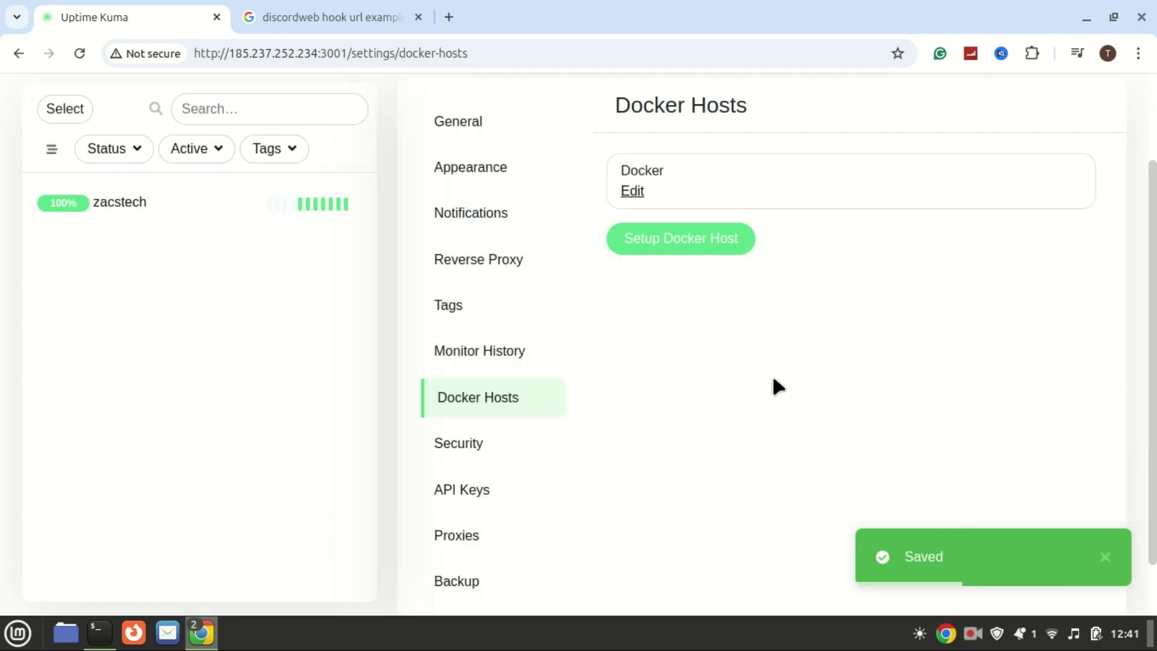
Start a new Docker Container monitor from the dashboard, ready for its Friendly Name
{"action": "scroll", "coordinate": [618, 114], "scroll_direction": "up", "scroll_amount": 2}
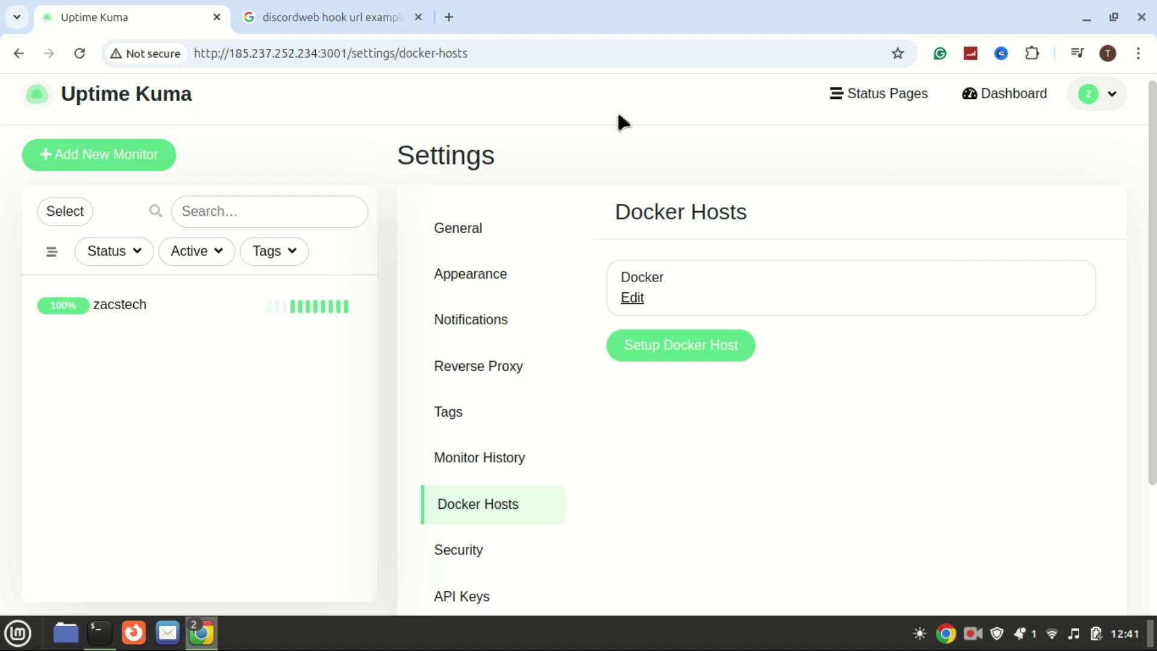
{"action": "left_click", "coordinate": [134, 101]}
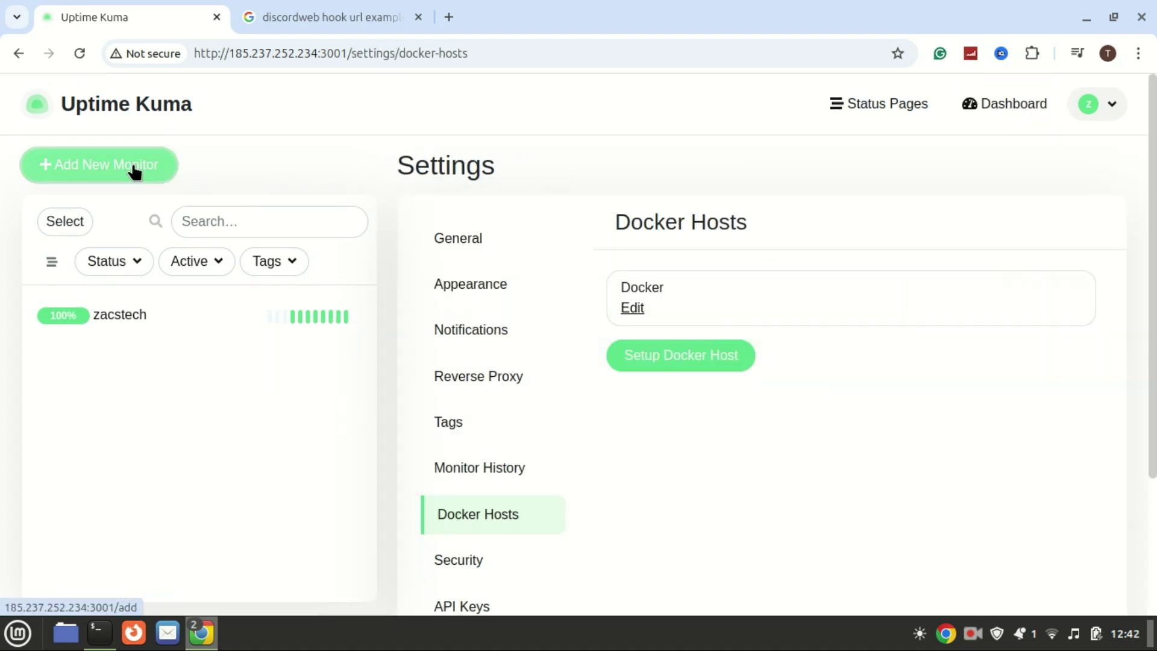
{"action": "left_click", "coordinate": [134, 170]}
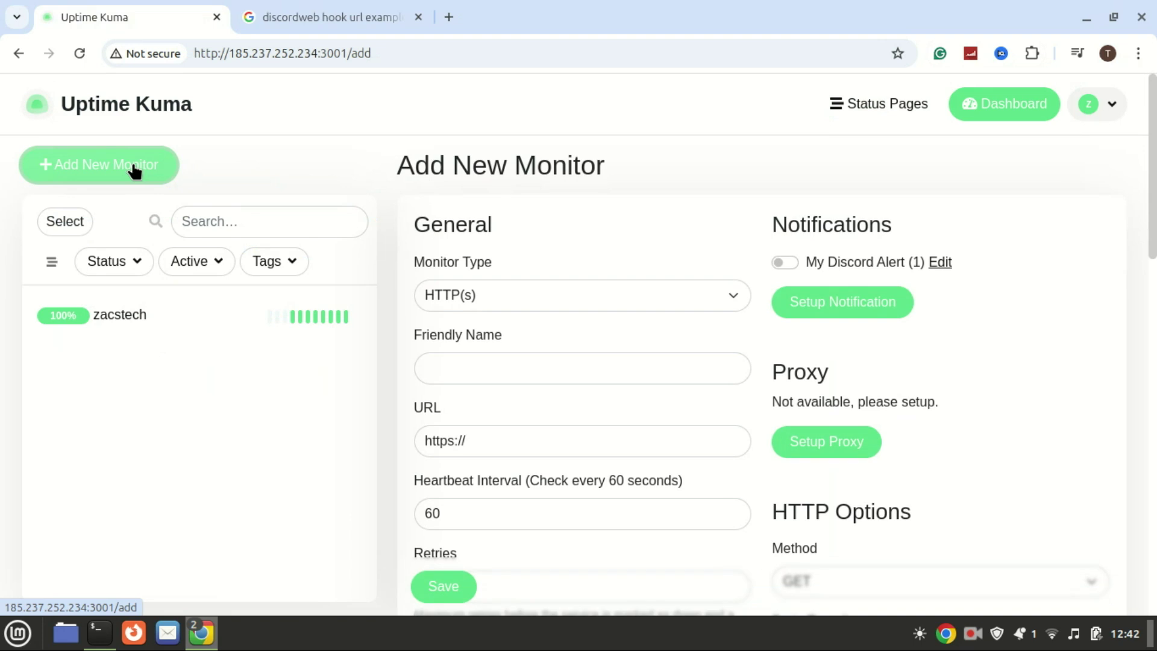
{"action": "left_click", "coordinate": [721, 296]}
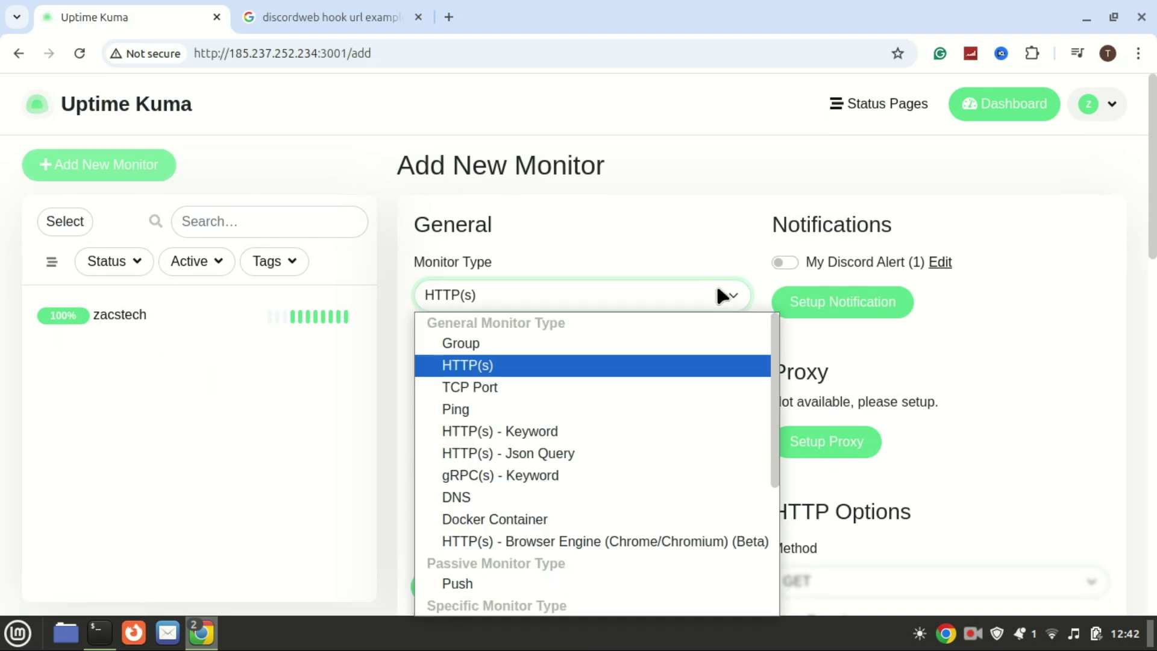
{"action": "left_click", "coordinate": [597, 521]}
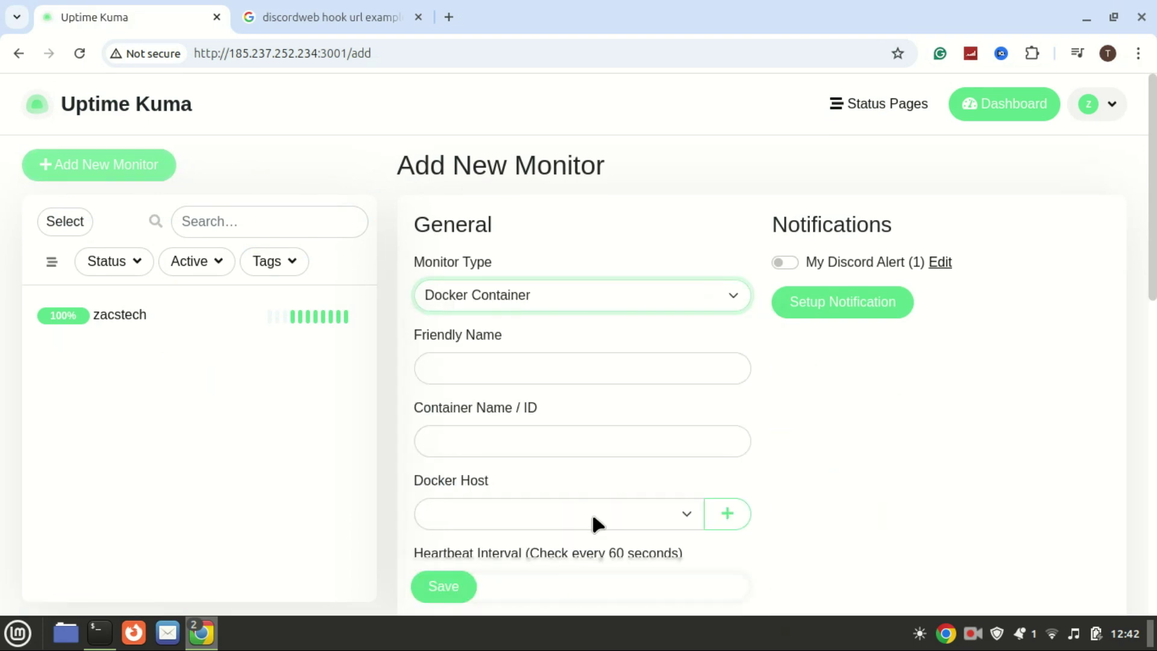
{"action": "left_click", "coordinate": [499, 329]}
Name the monitor Docker and run docker ps in the terminal
{"action": "type", "text": "Docker"}
{"action": "key", "text": "alt+Tab"}
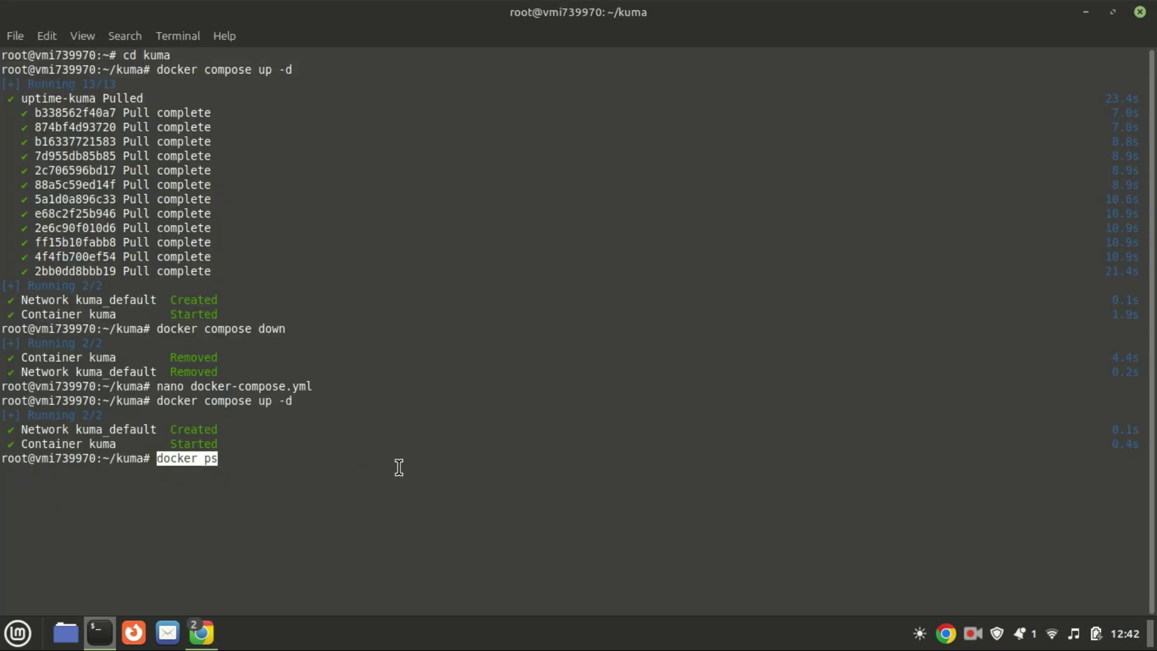
{"action": "key", "text": "Return"}
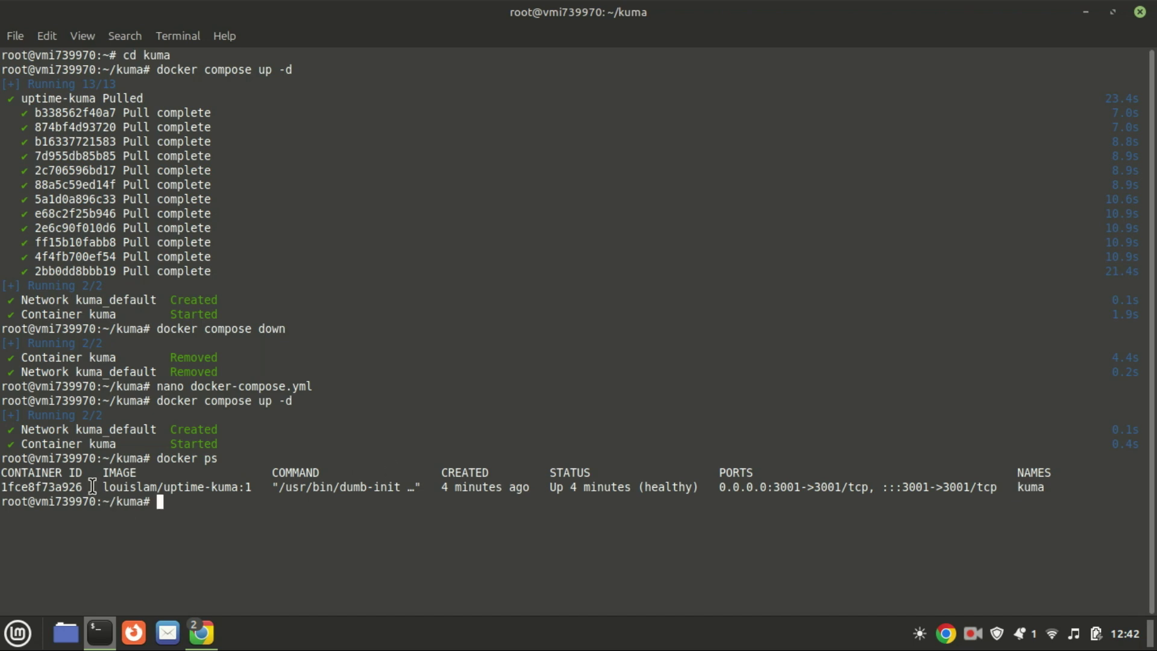
Copy the kuma container ID 1fce8f73a926 into the Container Name / ID field
{"action": "left_click_drag", "start_coordinate": [89, 487], "coordinate": [3, 487]}
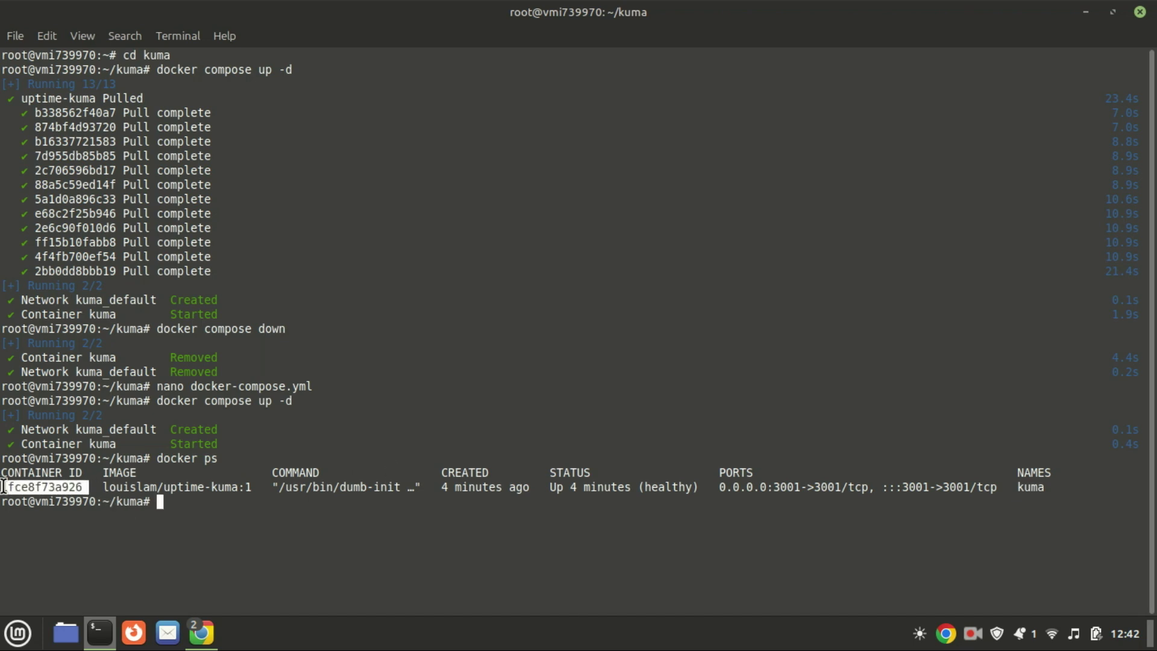
{"action": "right_click", "coordinate": [35, 489]}
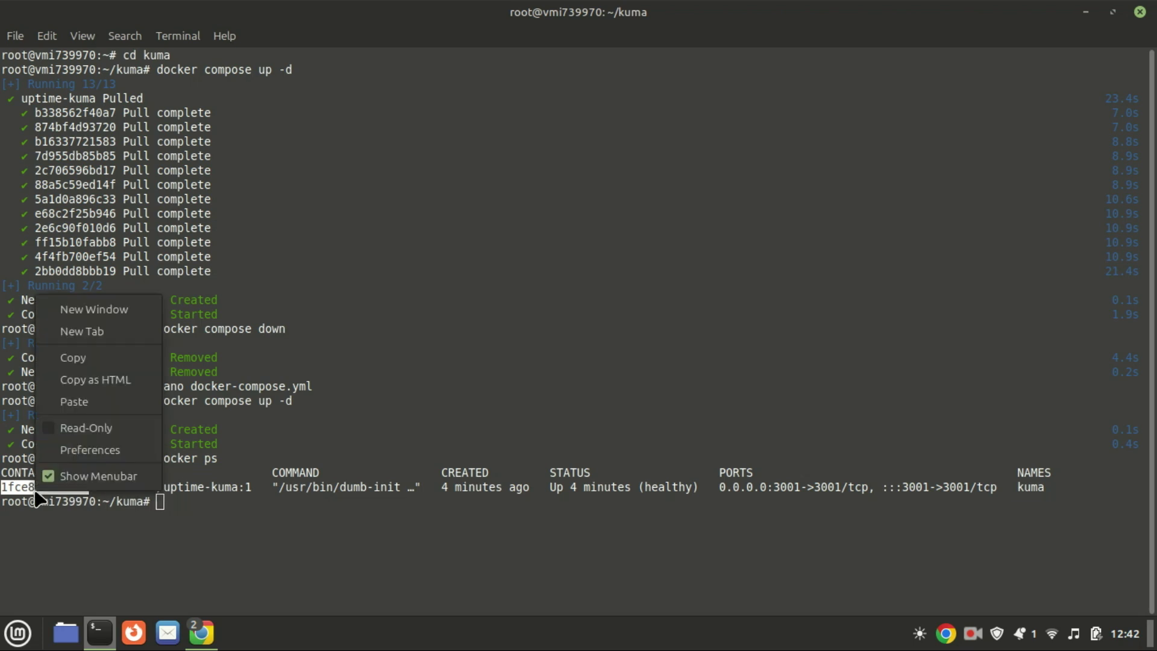
{"action": "left_click", "coordinate": [80, 362]}
{"action": "key", "text": "alt+Tab"}
{"action": "key", "text": "ctrl+v"}
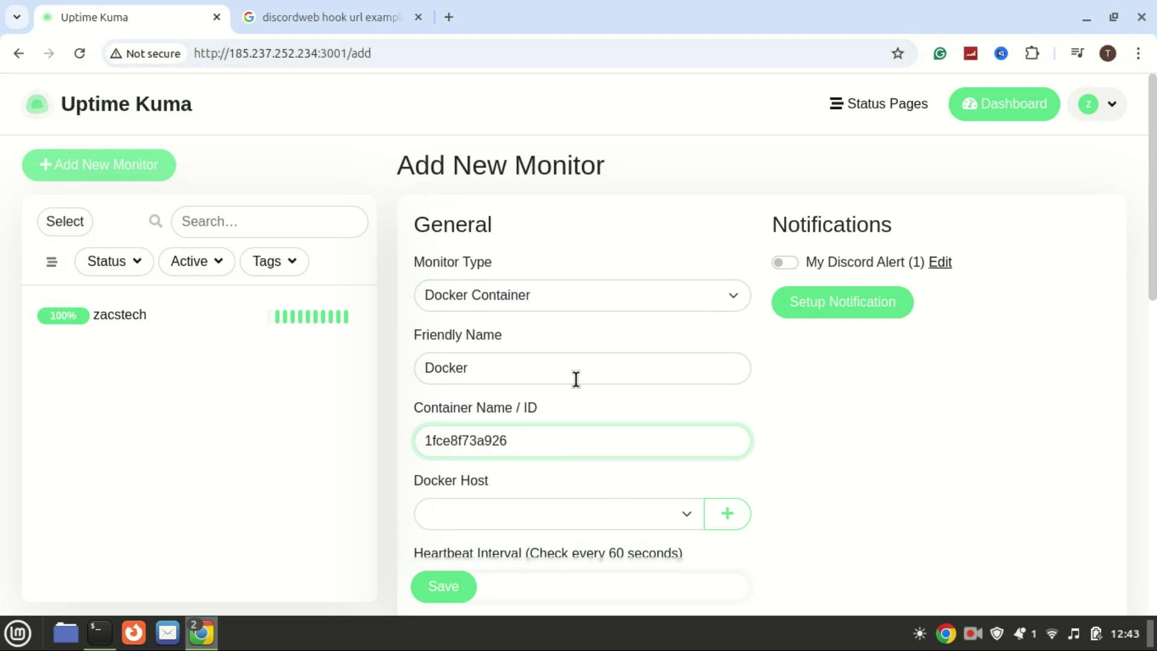
Choose the Docker host and replace the container ID with the name kuma
{"action": "scroll", "coordinate": [1154, 274], "scroll_direction": "down", "scroll_amount": 3}
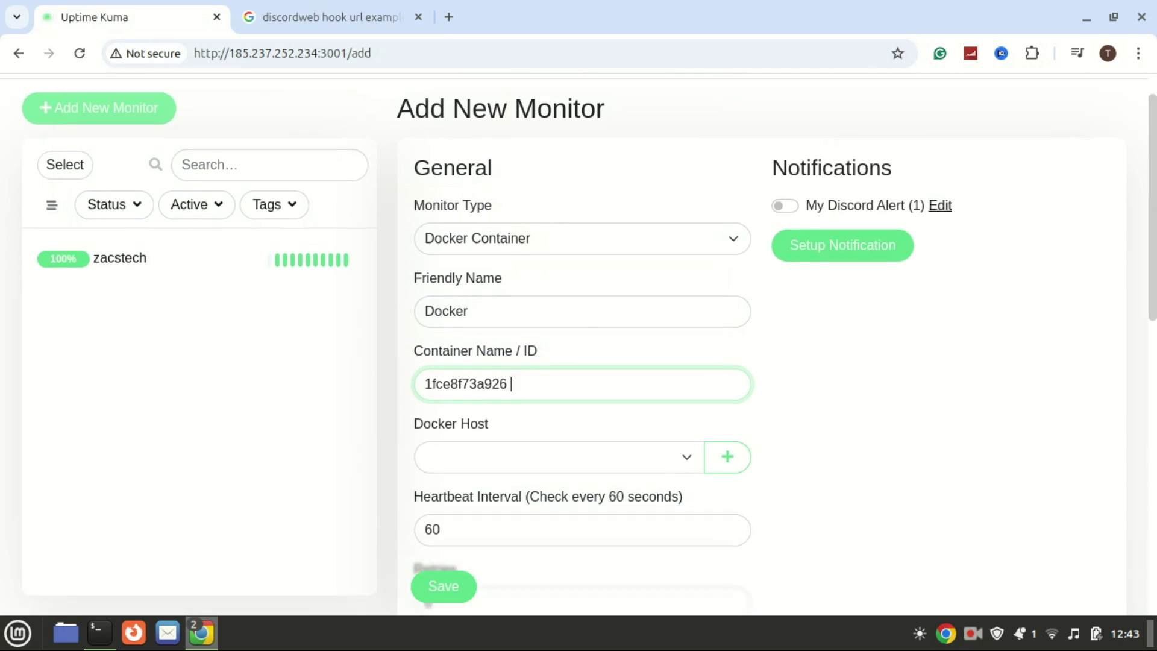
{"action": "left_click", "coordinate": [99, 633]}
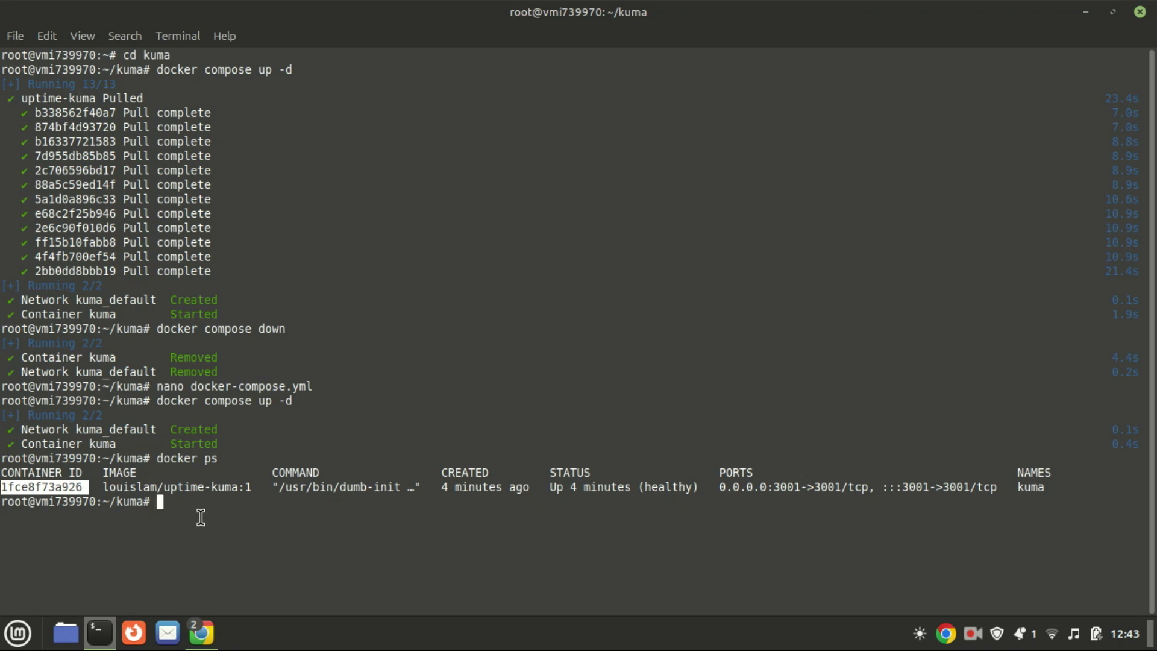
{"action": "key", "text": "alt+Tab"}
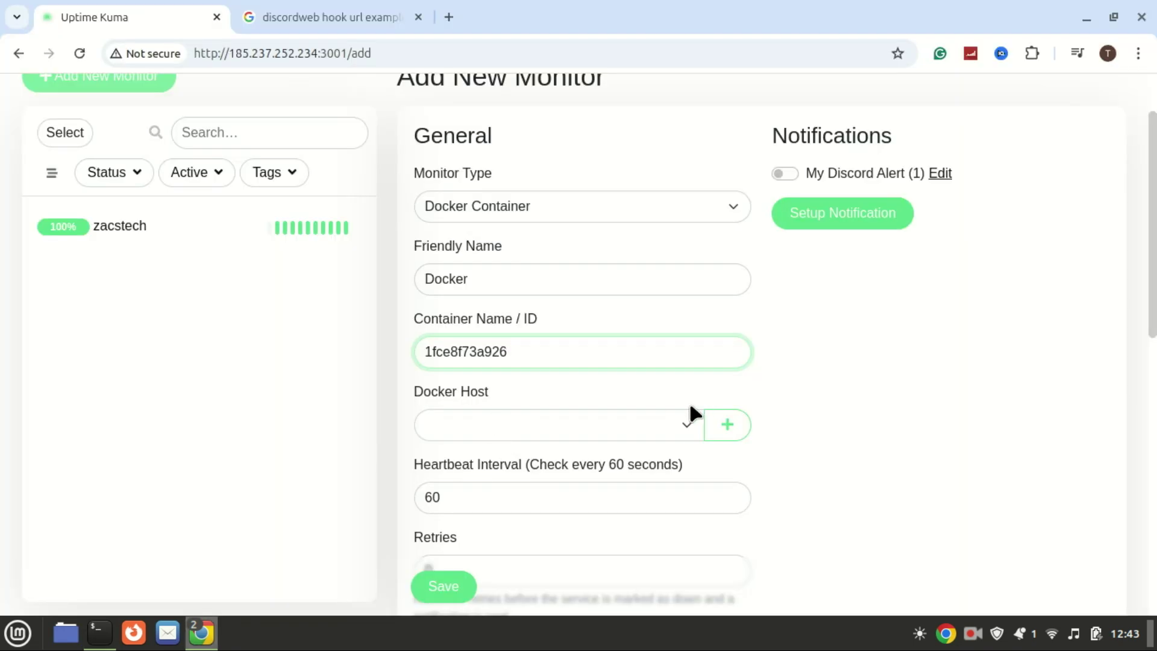
{"action": "left_click", "coordinate": [691, 415]}
{"action": "left_click", "coordinate": [630, 453]}
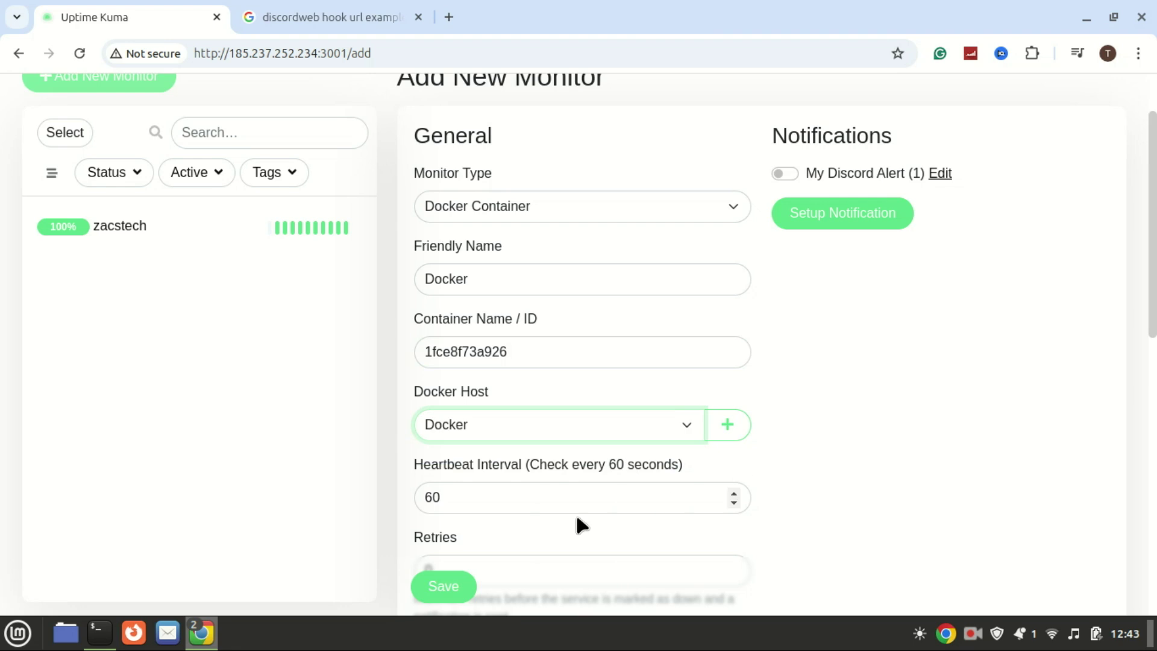
{"action": "left_click_drag", "start_coordinate": [532, 351], "coordinate": [382, 354]}
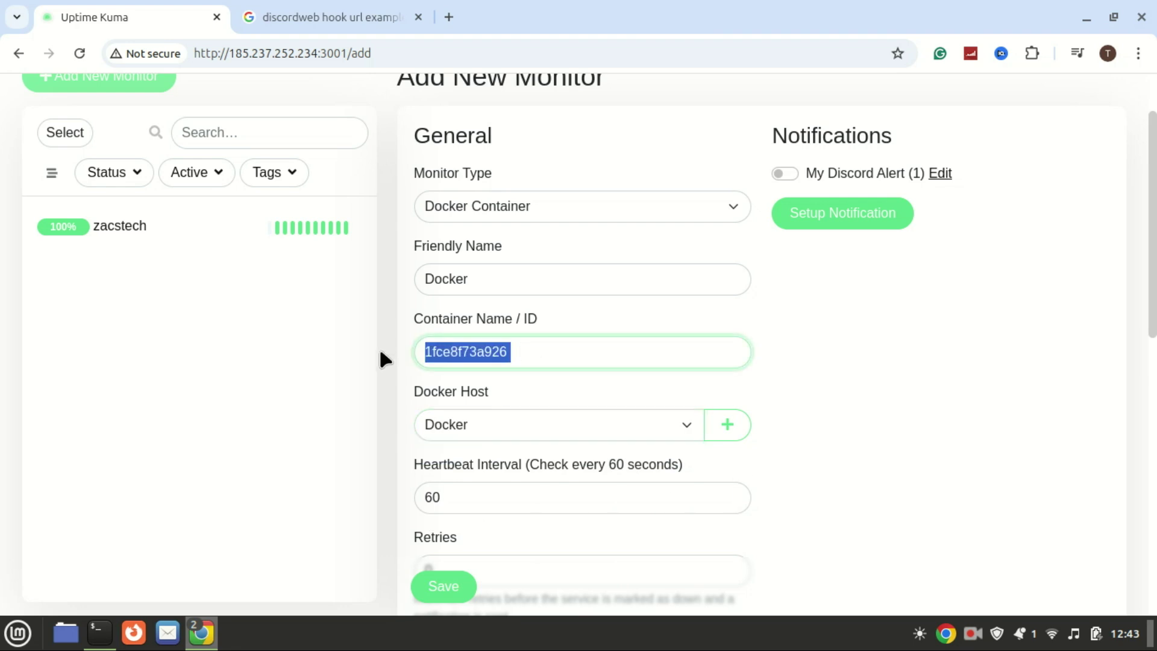
{"action": "type", "text": "kuma"}
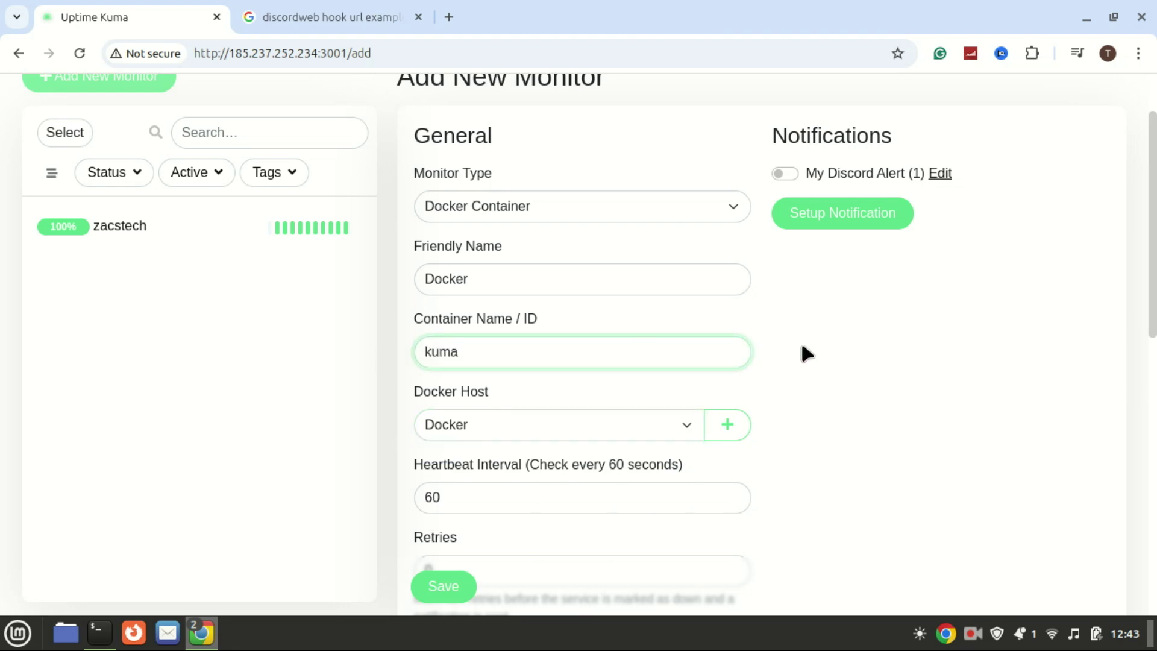
{"action": "left_click", "coordinate": [808, 341]}
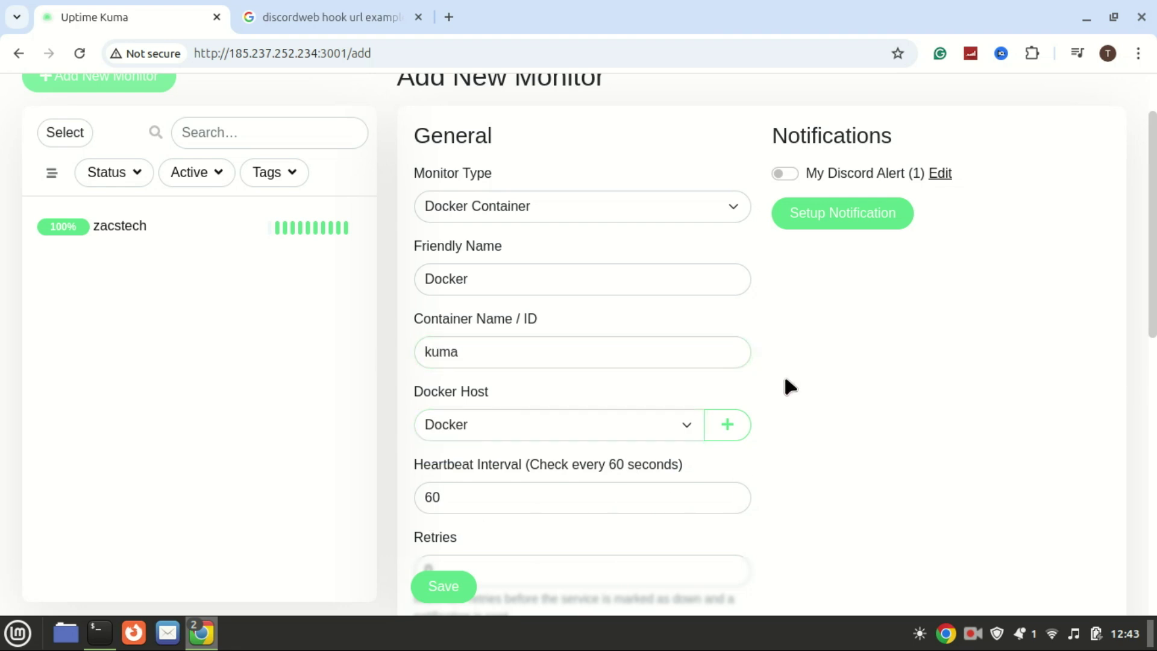
Confirm the container name kuma in the docker ps NAMES column
{"action": "left_click", "coordinate": [106, 627]}
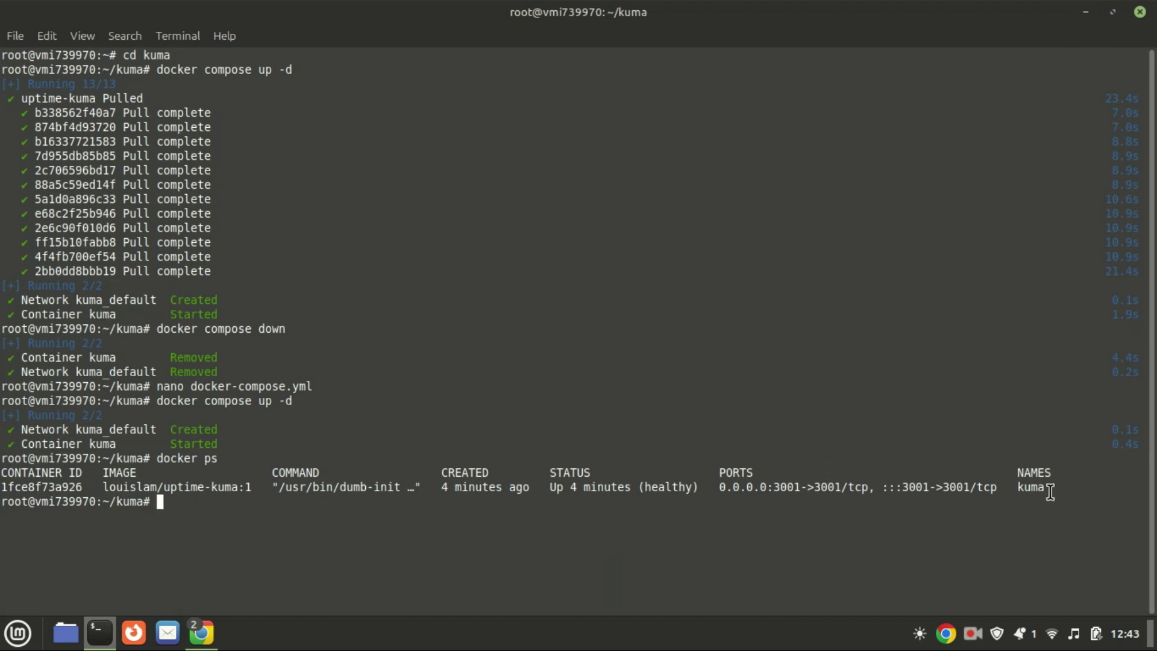
{"action": "left_click_drag", "start_coordinate": [1049, 491], "coordinate": [1012, 489]}
{"action": "left_click", "coordinate": [997, 529]}
Turn on My Discord Alert for the Docker monitor and save it
{"action": "left_click", "coordinate": [201, 633]}
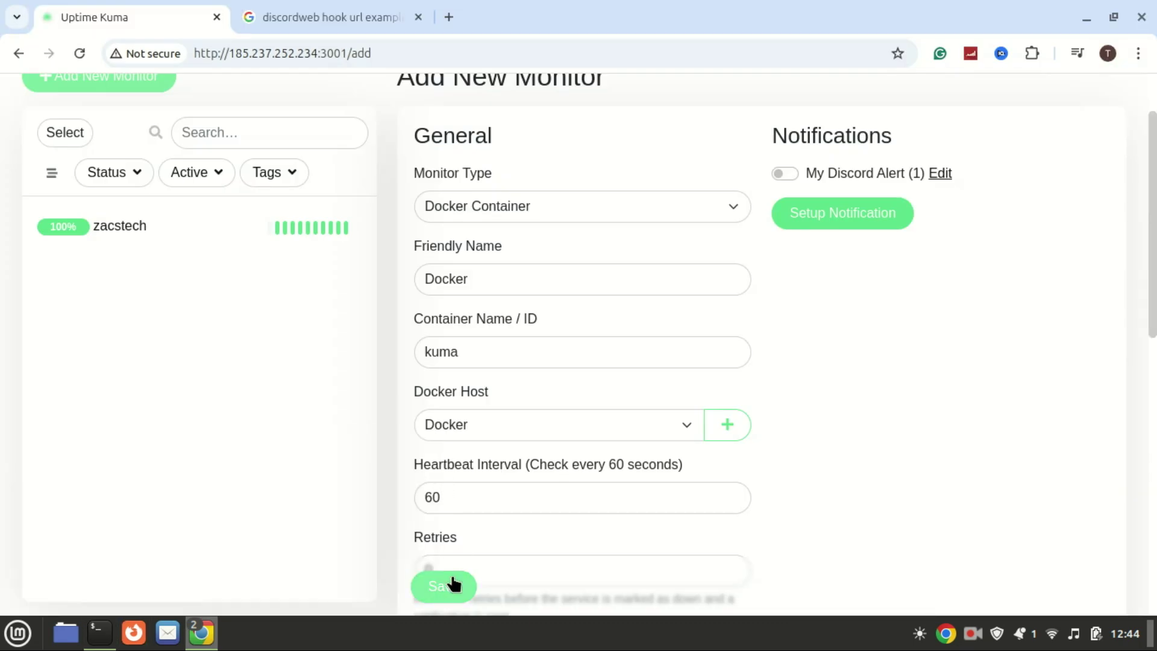
{"action": "left_click_drag", "start_coordinate": [1152, 320], "coordinate": [1138, 100]}
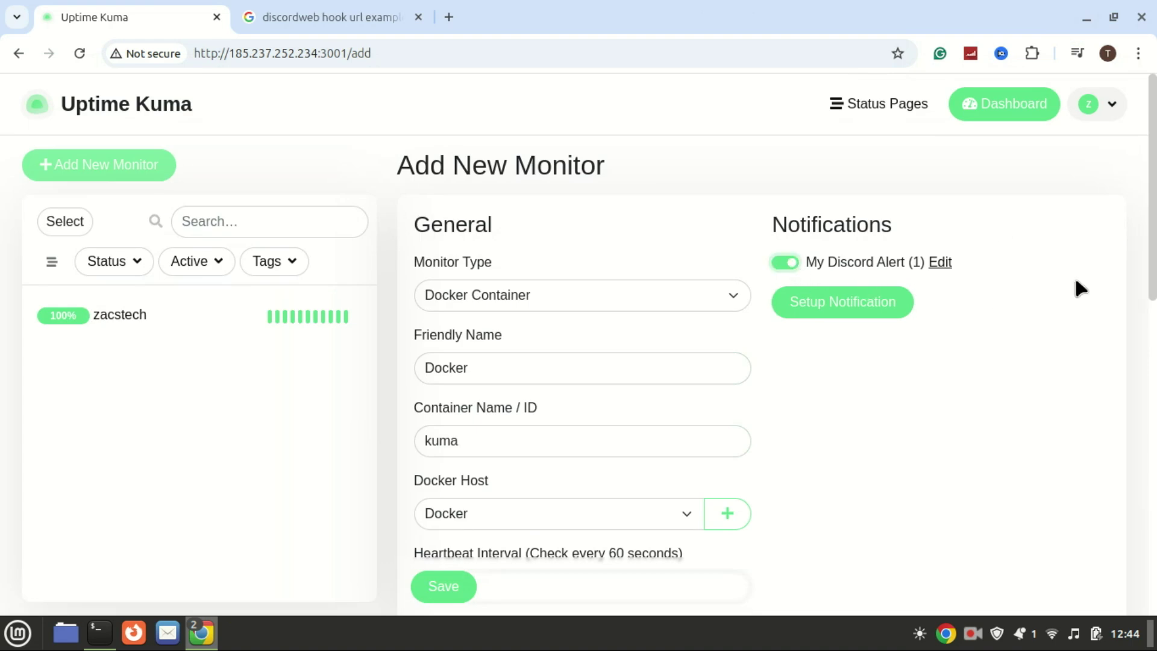
{"action": "left_click_drag", "start_coordinate": [1152, 280], "coordinate": [1141, 608]}
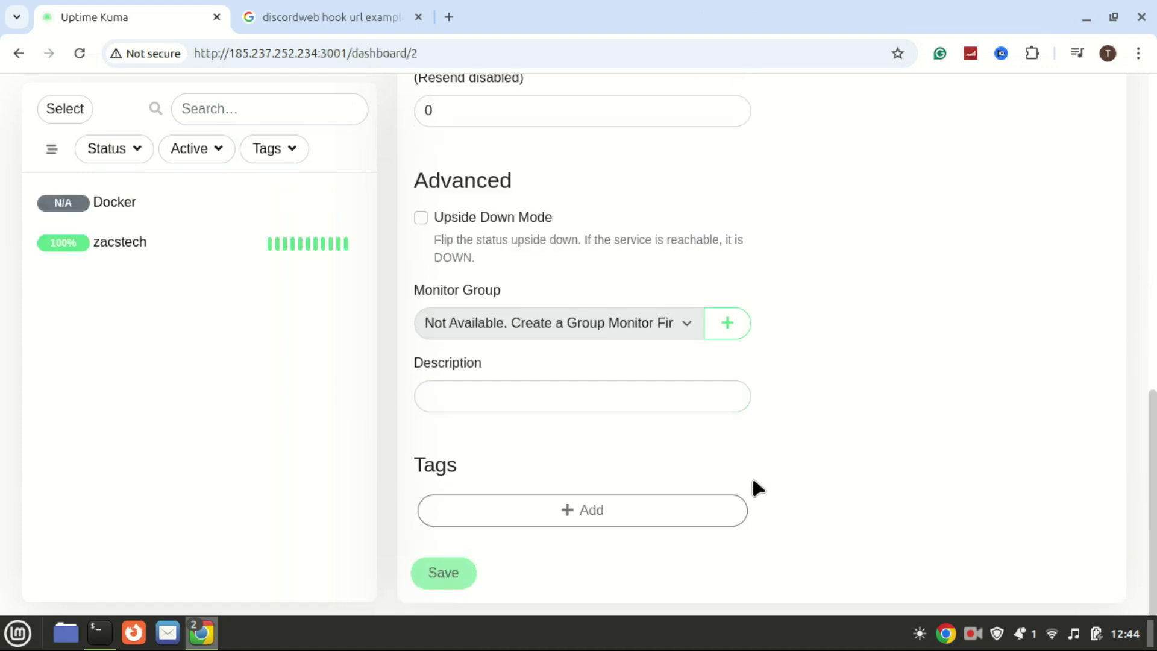
{"action": "left_click_drag", "start_coordinate": [749, 486], "coordinate": [847, 480]}
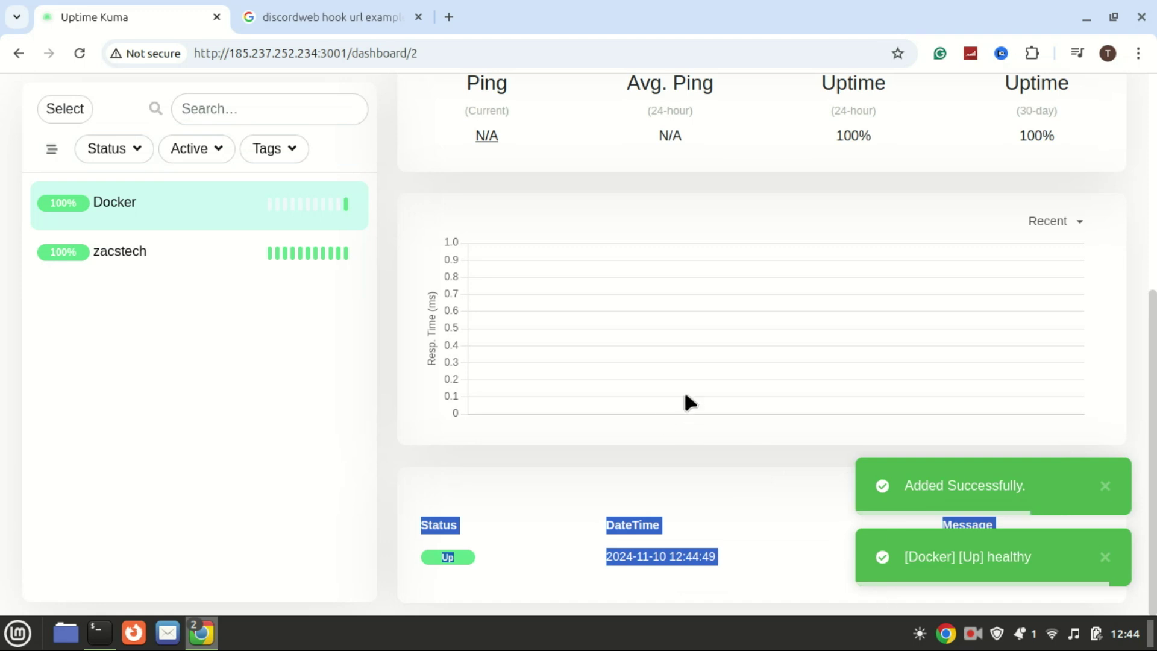
Return to the dashboard overview showing Docker and zacstech both Up
{"action": "left_click", "coordinate": [371, 355]}
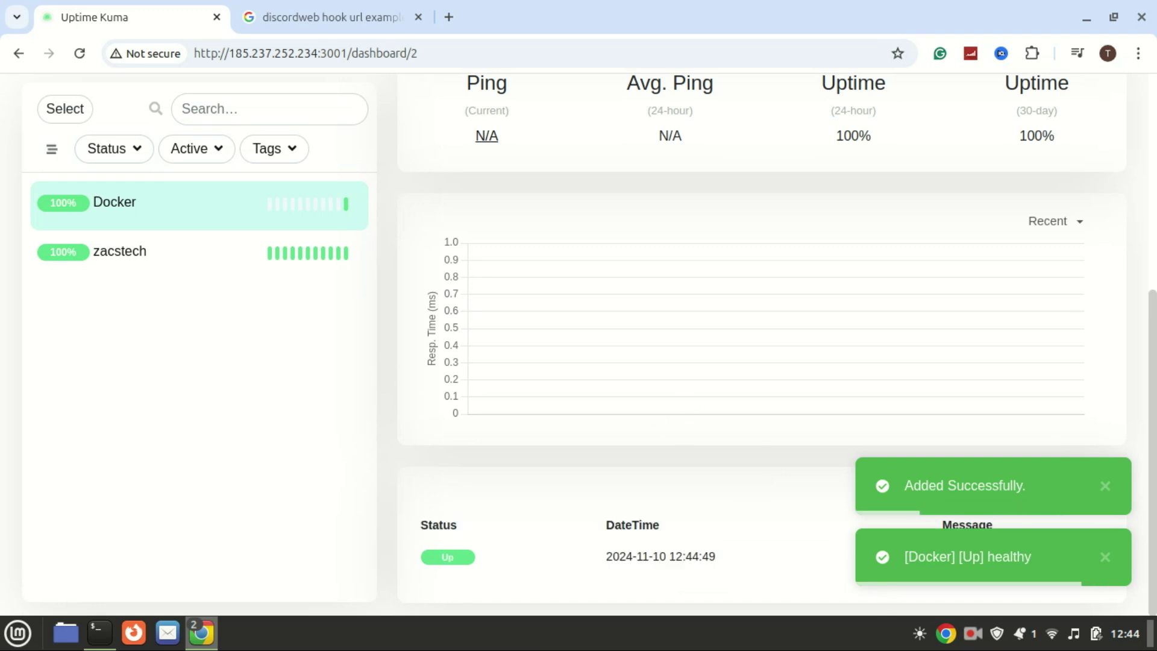
{"action": "left_click_drag", "start_coordinate": [1154, 335], "coordinate": [1154, 107]}
{"action": "scroll", "coordinate": [389, 138], "scroll_direction": "up", "scroll_amount": 1}
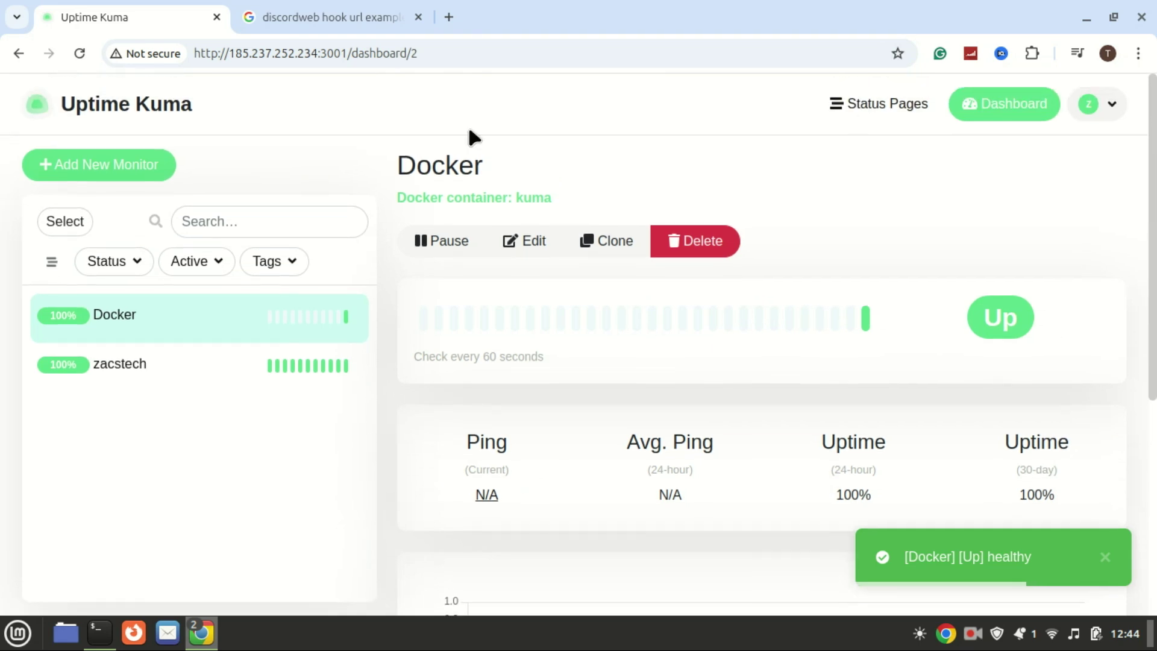
{"action": "left_click", "coordinate": [125, 117]}
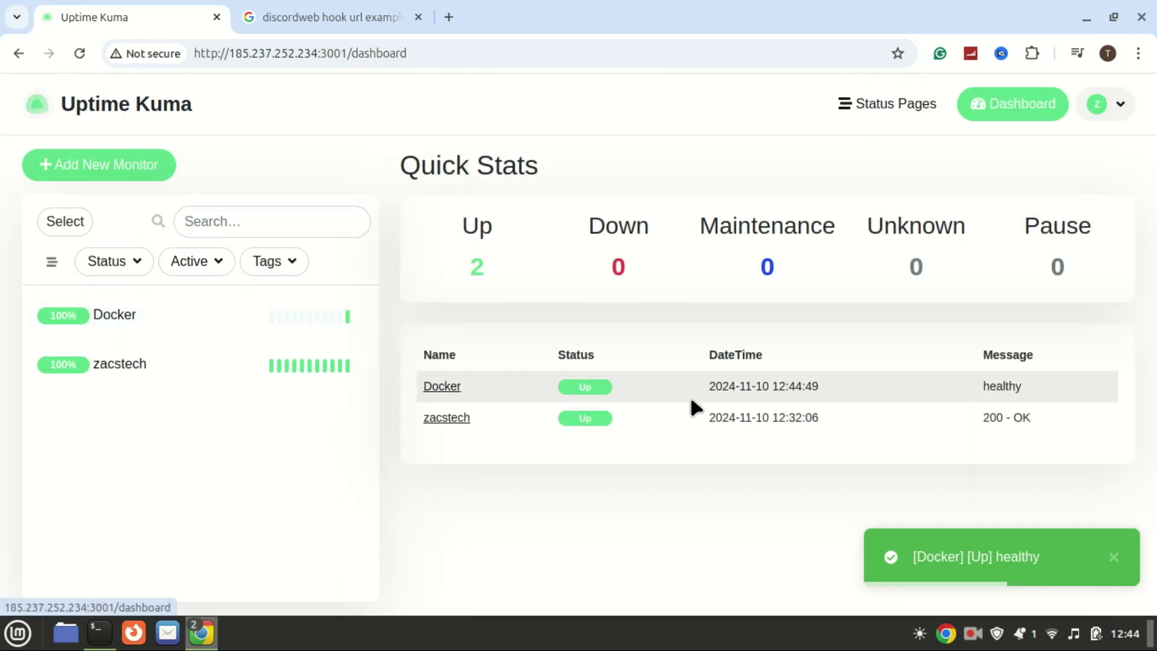